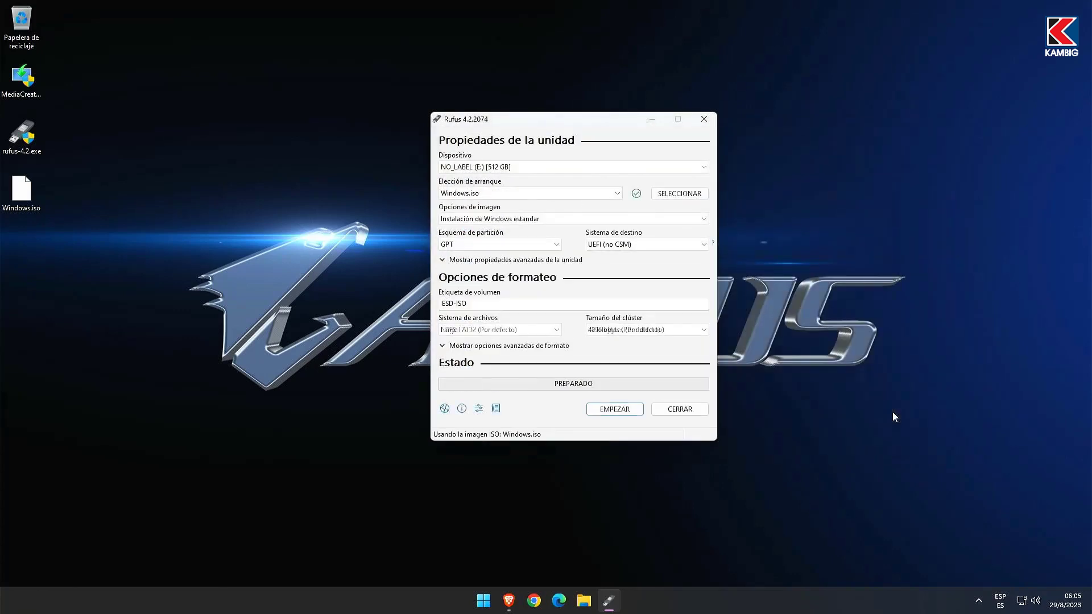
# Set the image option to Windows To Go and choose the GPT partition scheme
pyautogui.click(551, 220)
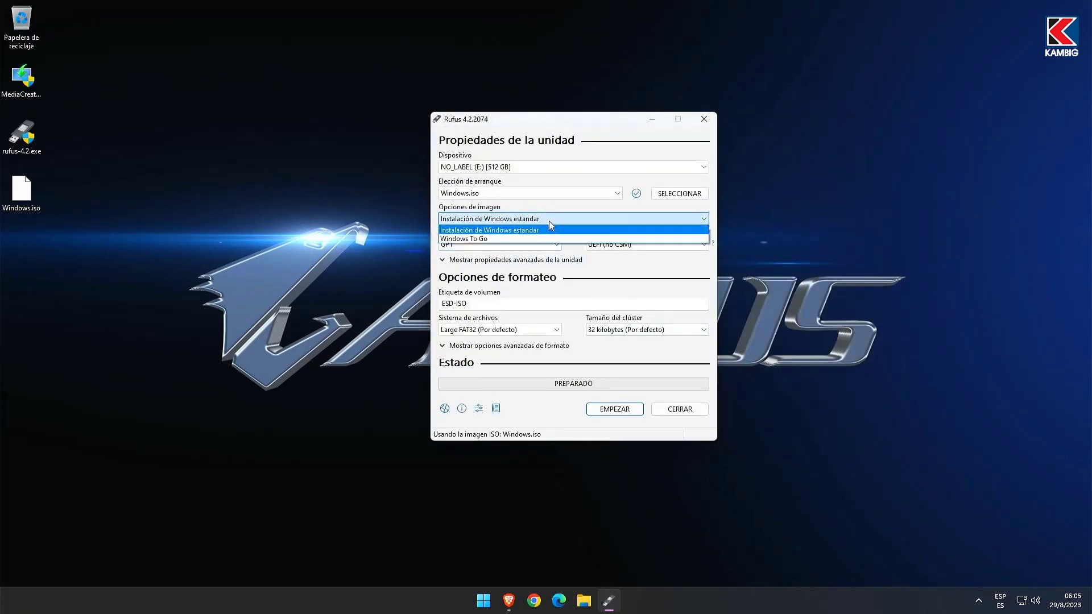
pyautogui.click(500, 239)
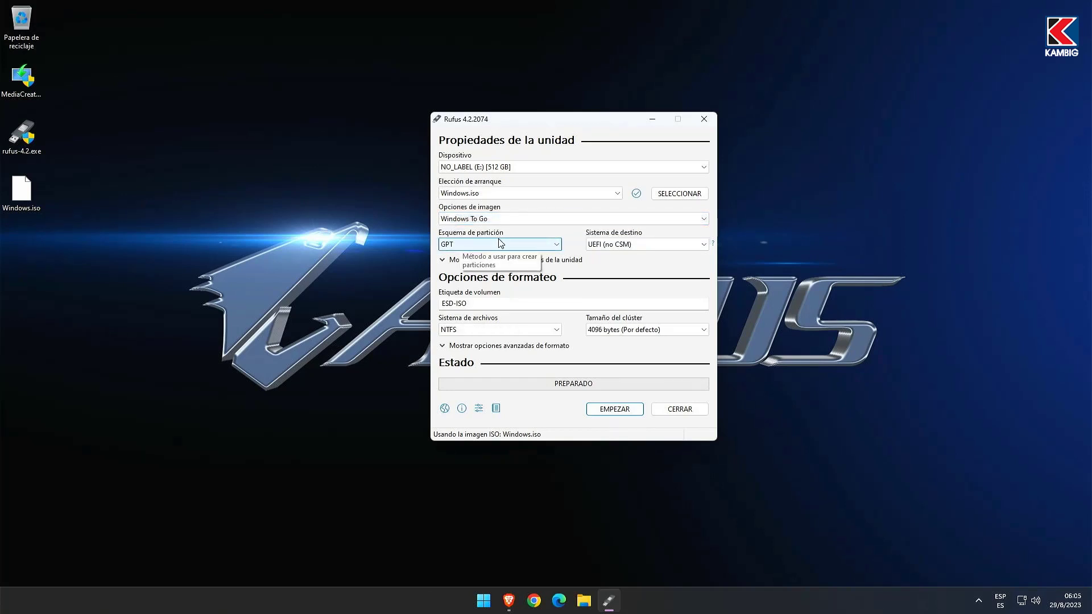
pyautogui.click(557, 246)
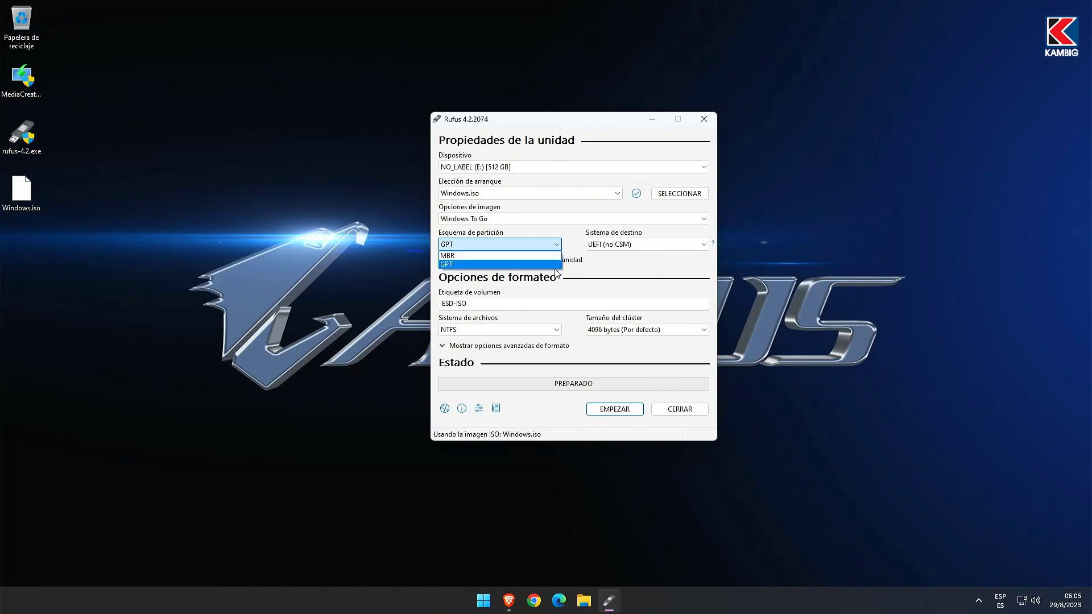
pyautogui.click(555, 266)
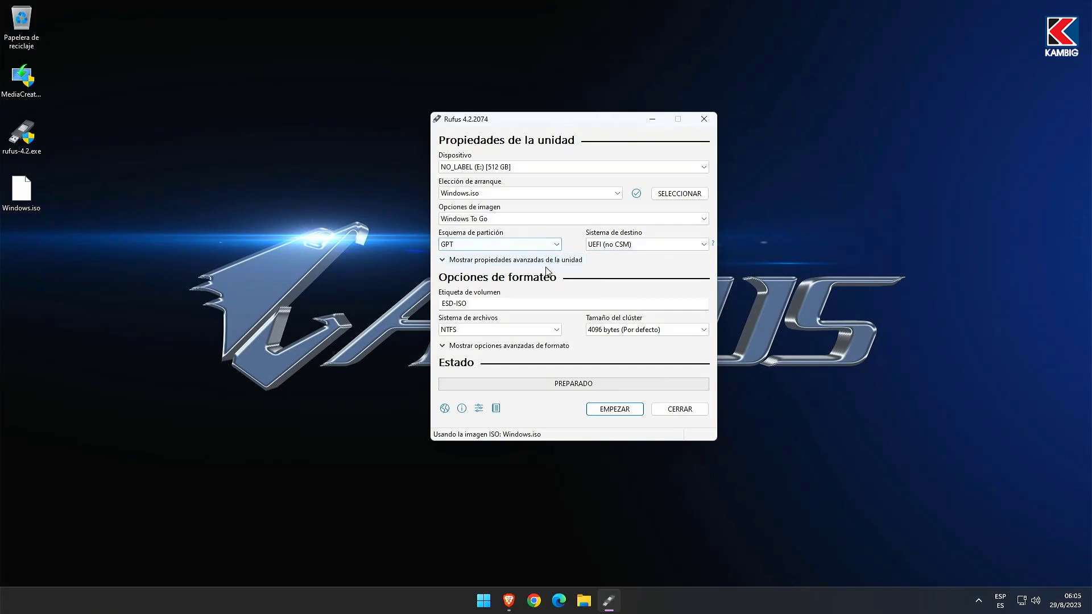
# Replace the volume label with "Win 10 Portable"
pyautogui.moveTo(517, 306); pyautogui.dragTo(426, 310)
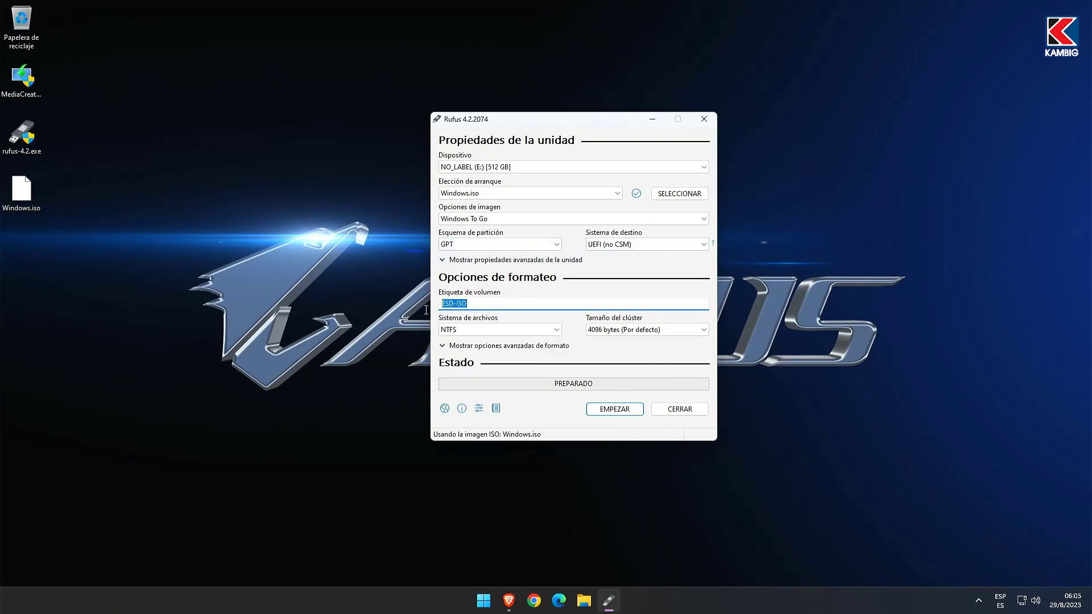
pyautogui.write('Win 10 Portable')
pyautogui.press('Tab')
# Start creating the drive and choose Windows 10 Pro as the version to install
pyautogui.click(621, 413)
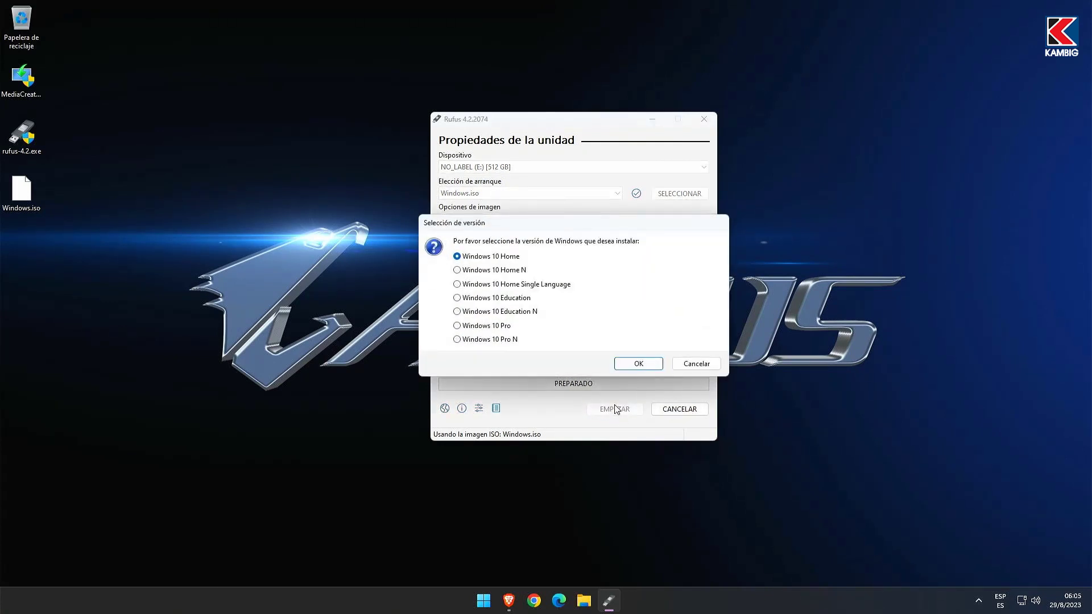
pyautogui.click(457, 327)
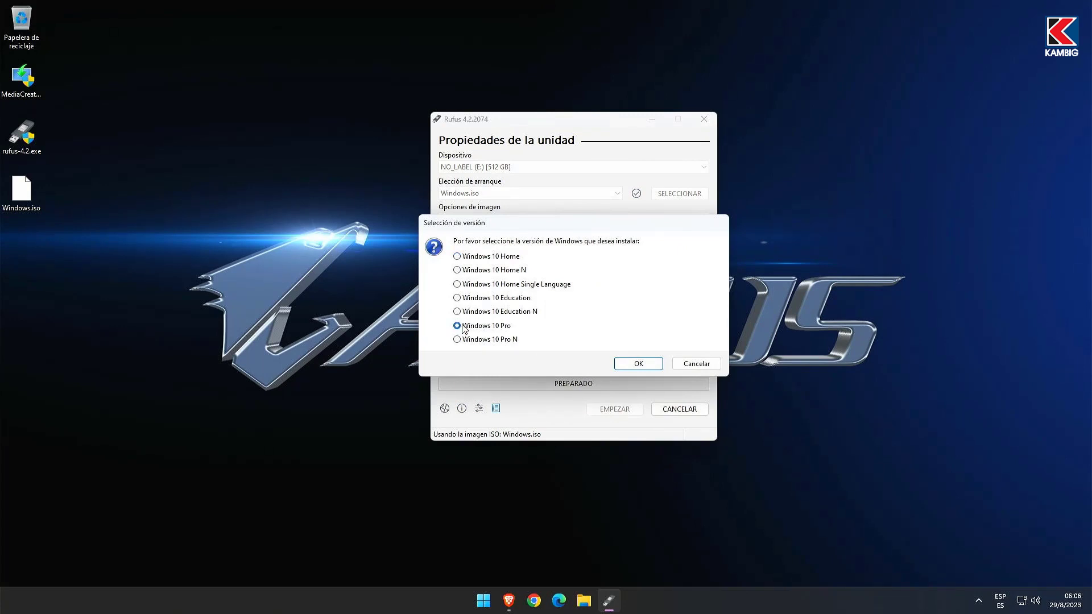
pyautogui.click(636, 364)
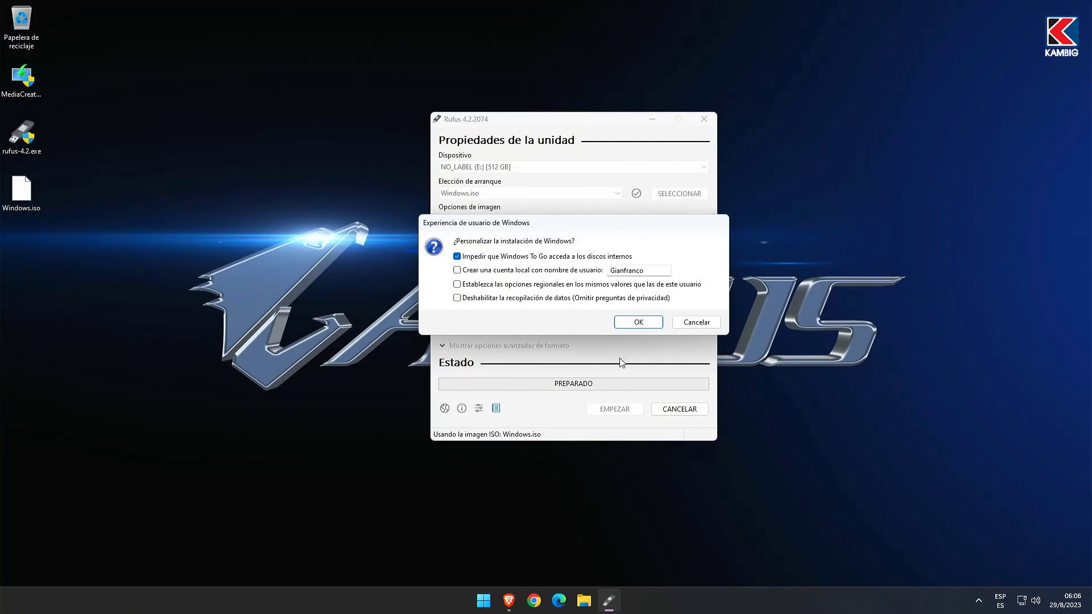
# Customize the installation: allow access to internal disks, copy this user's regional options, and disable data collection
pyautogui.click(458, 257)
pyautogui.click(458, 285)
pyautogui.click(457, 298)
pyautogui.click(645, 325)
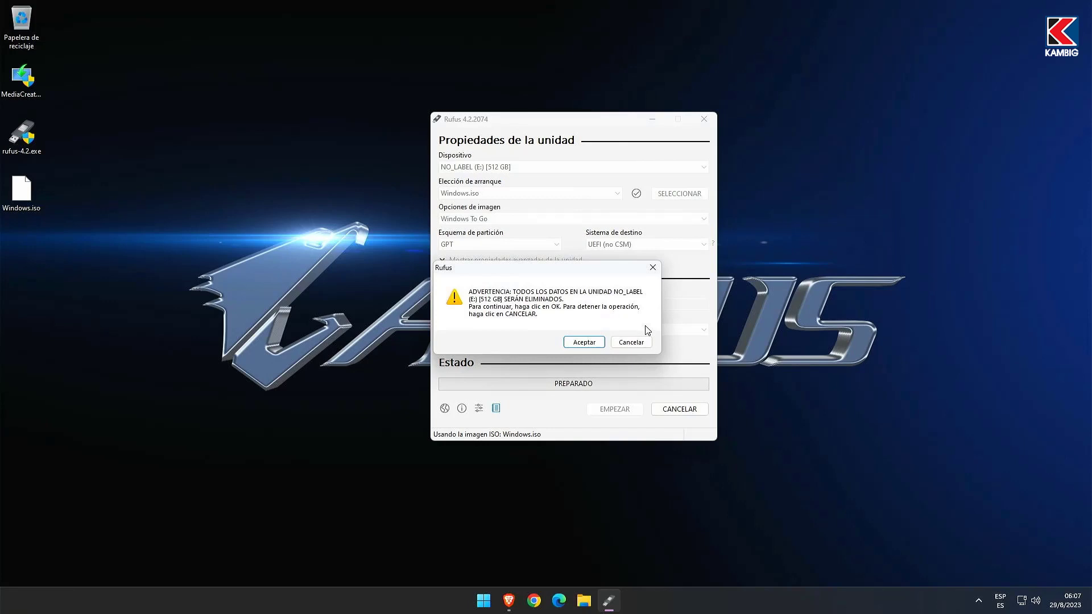
# Accept erasing the drive, dismiss the removable-drive scan report, and close Rufus once the drive is written
pyautogui.click(574, 343)
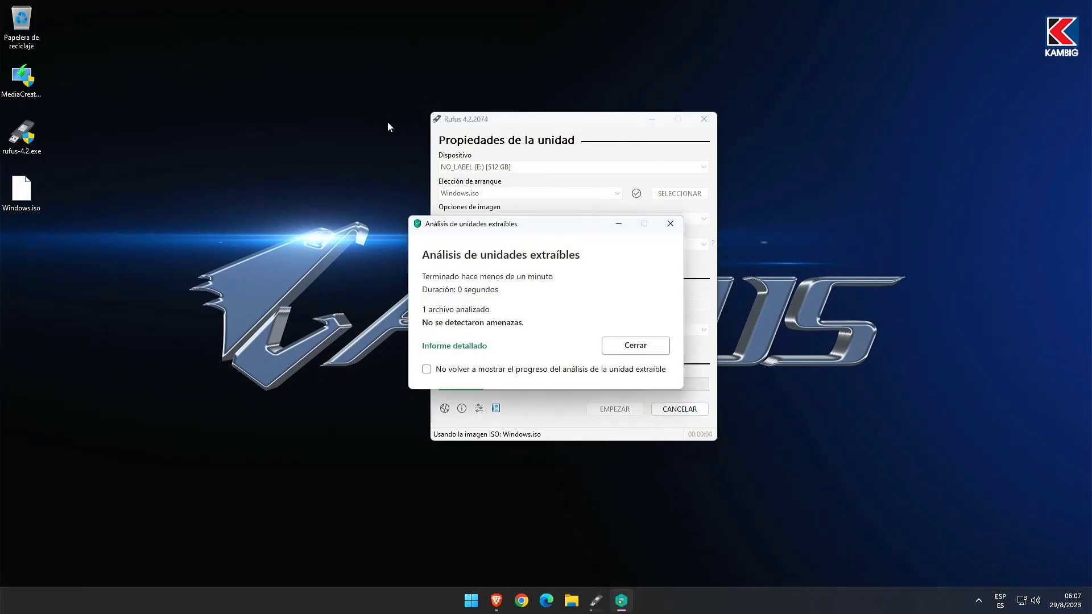
pyautogui.click(636, 345)
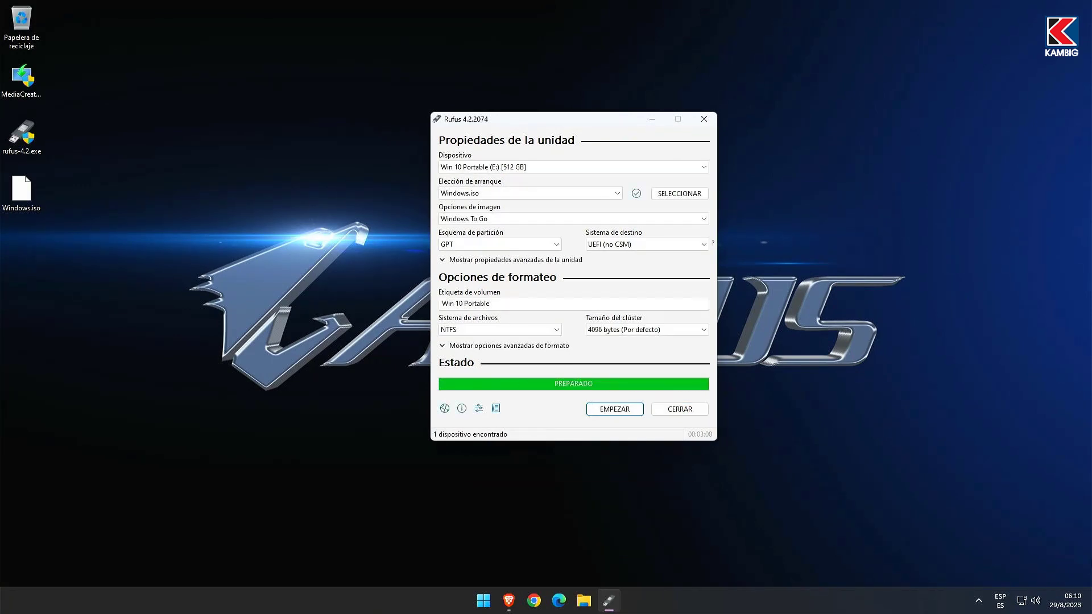
pyautogui.click(678, 409)
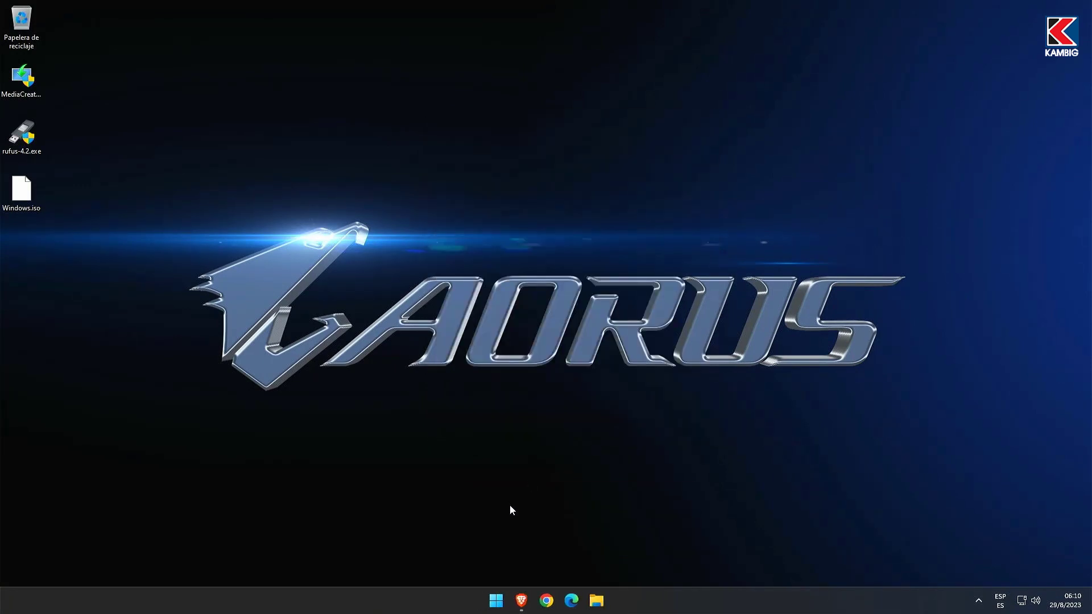
# Restart the computer and enter the BIOS setup during startup
pyautogui.click(496, 607)
pyautogui.click(687, 561)
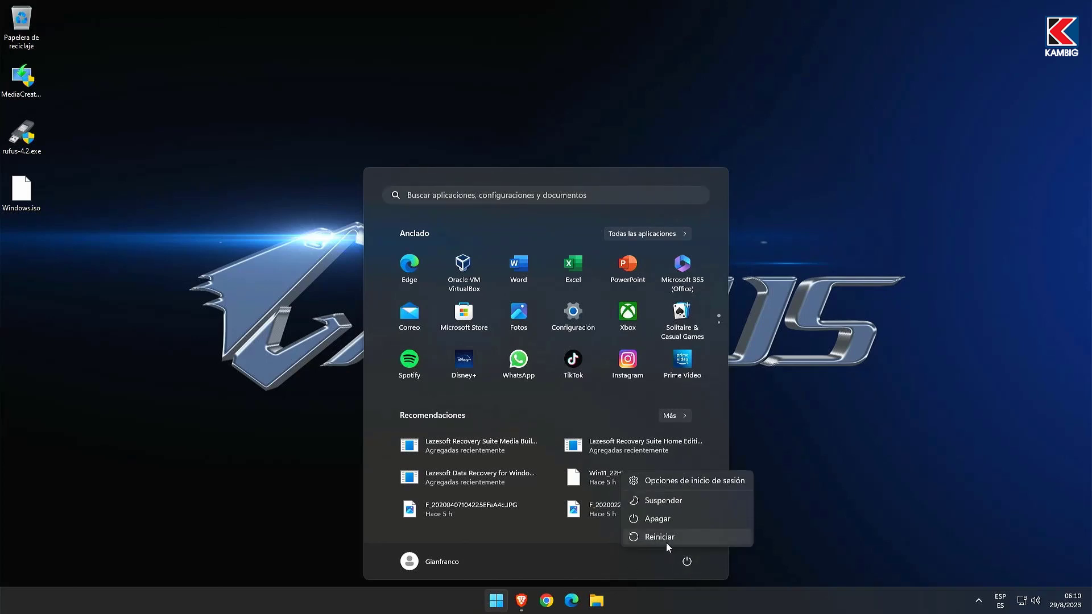
pyautogui.click(667, 543)
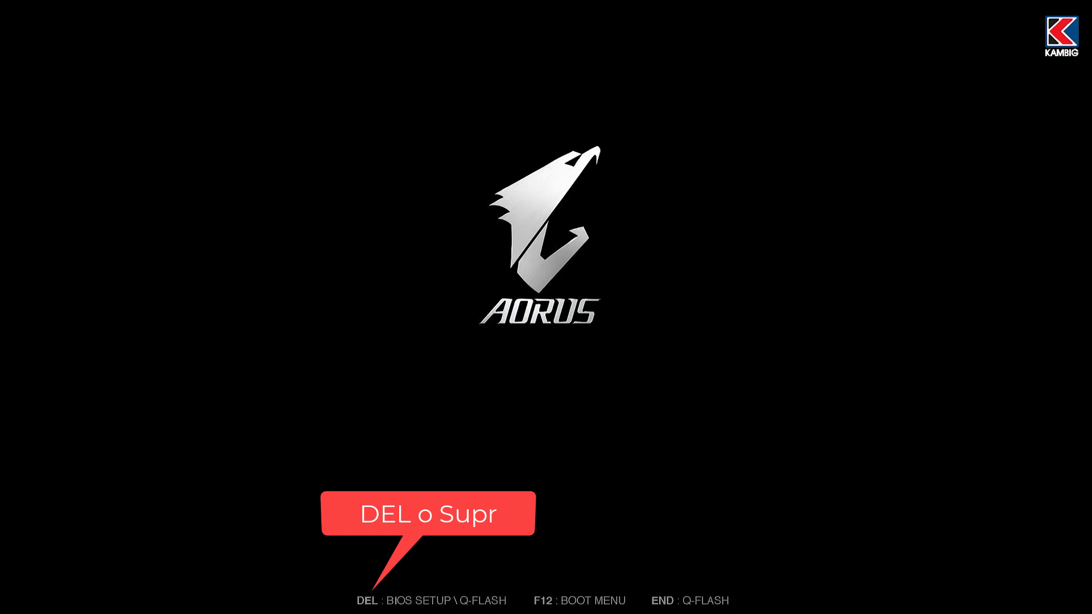
pyautogui.press('Delete')
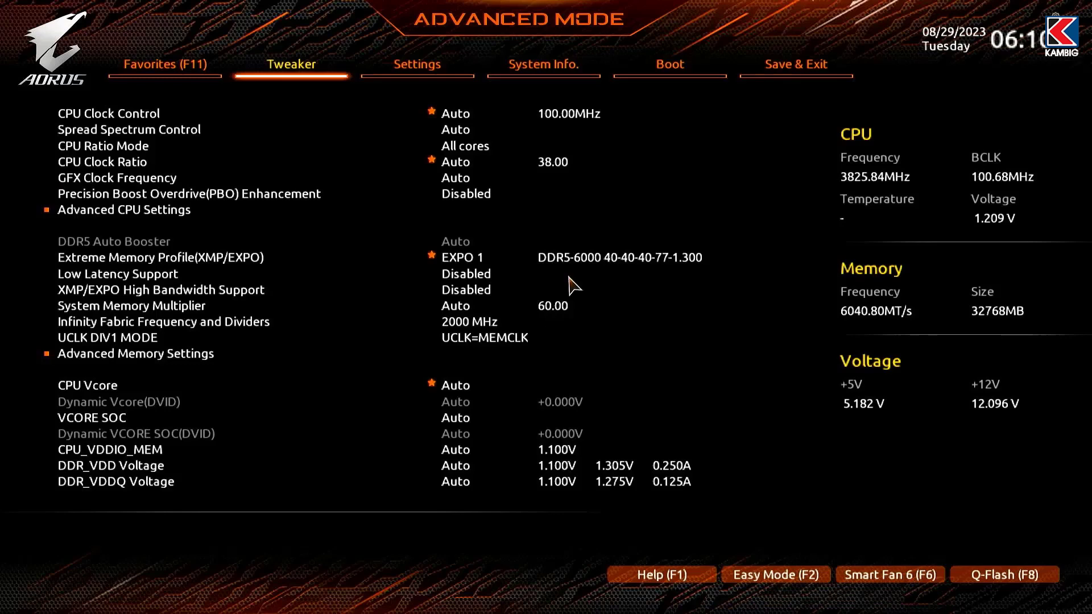
# Set Boot Option #1 to Windows Boot Manager (Realtek RTL9210B-CG 1.00)
pyautogui.click(674, 79)
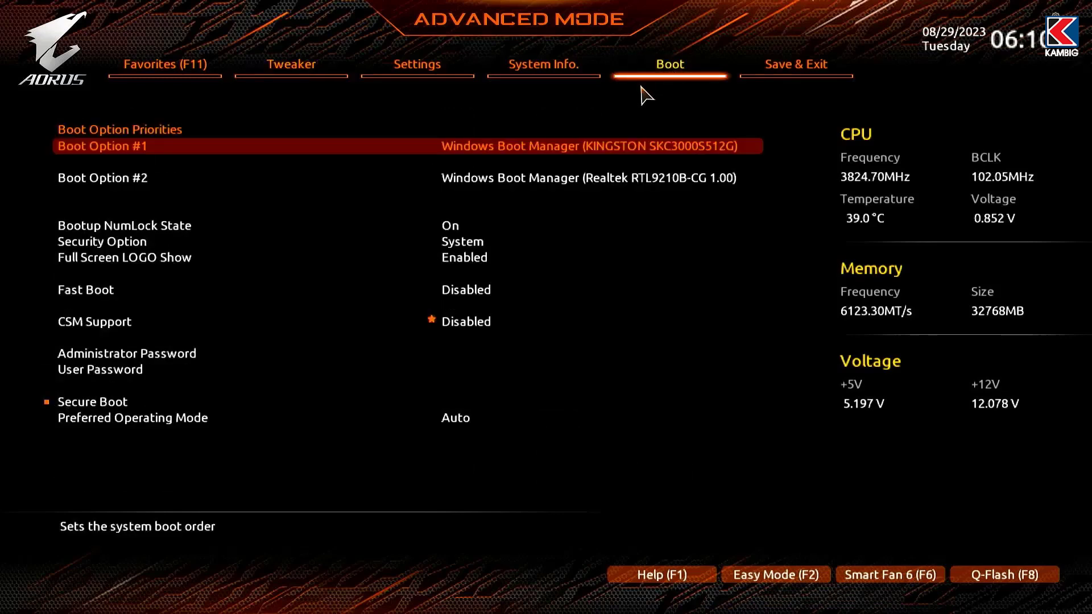
pyautogui.click(604, 142)
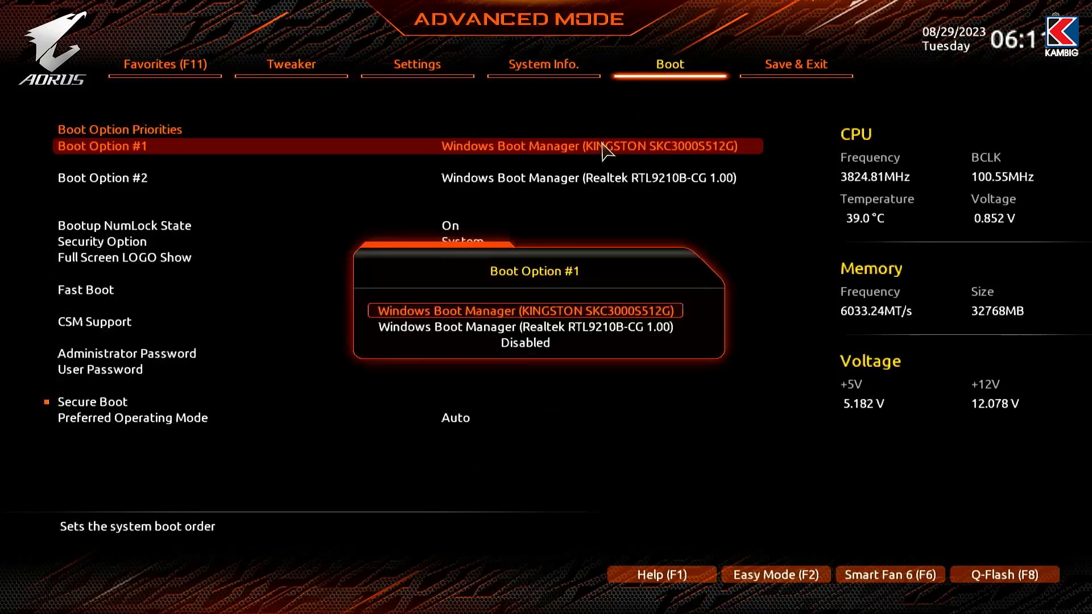
pyautogui.click(568, 328)
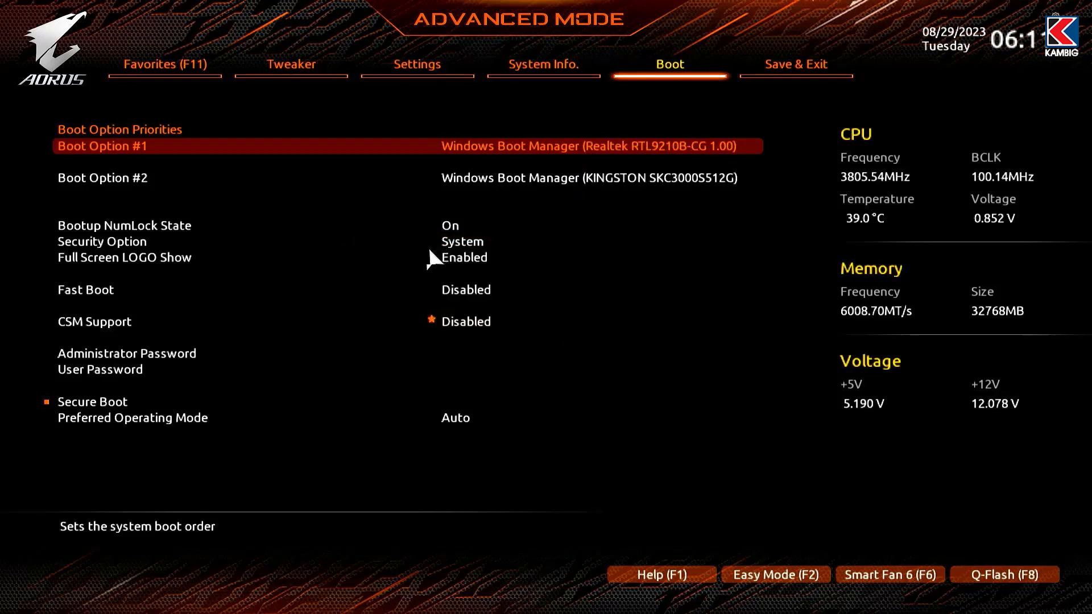
# Check the Secure Boot settings, then save the BIOS configuration and exit
pyautogui.click(85, 405)
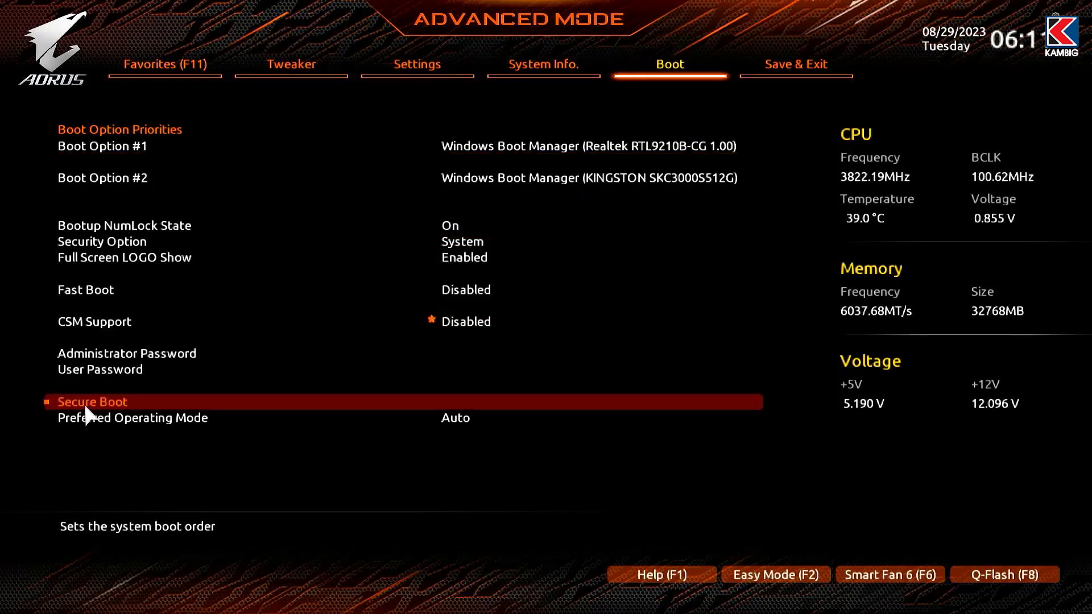
pyautogui.click(86, 405)
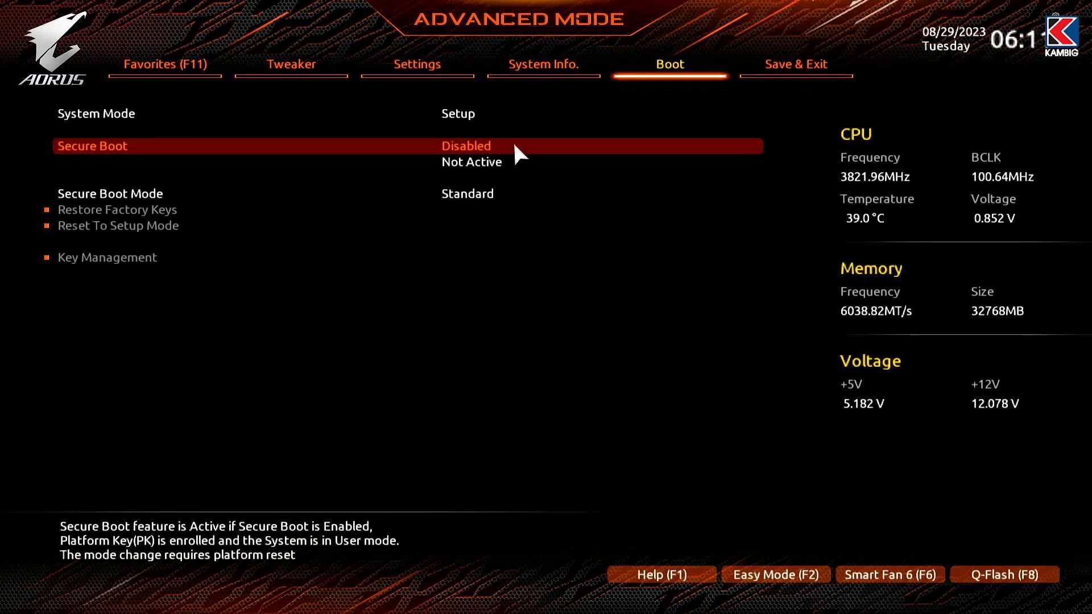
pyautogui.click(663, 69)
pyautogui.press('F10')
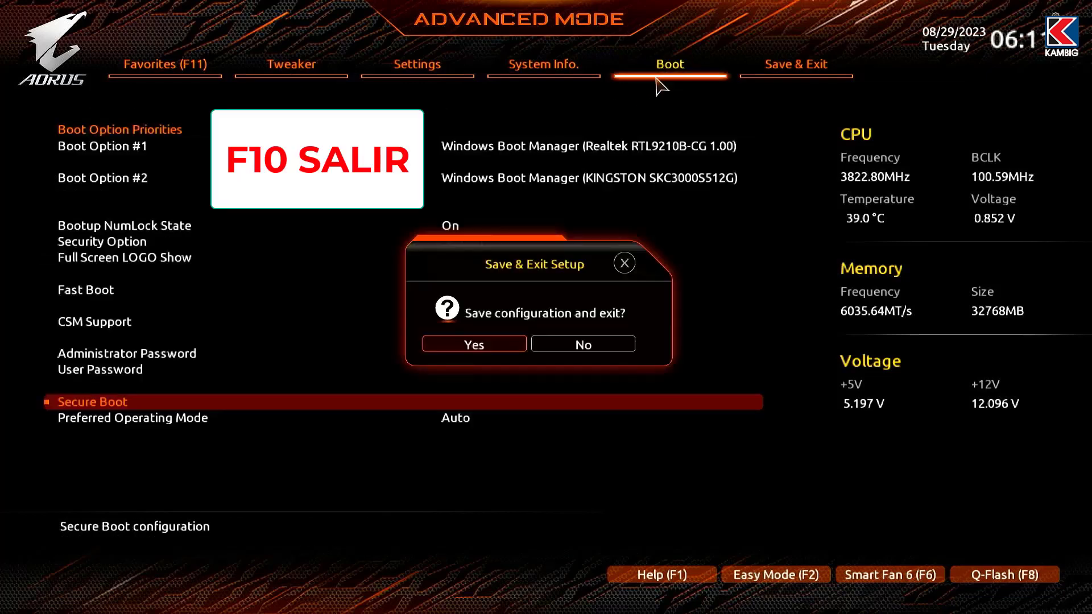
pyautogui.click(488, 346)
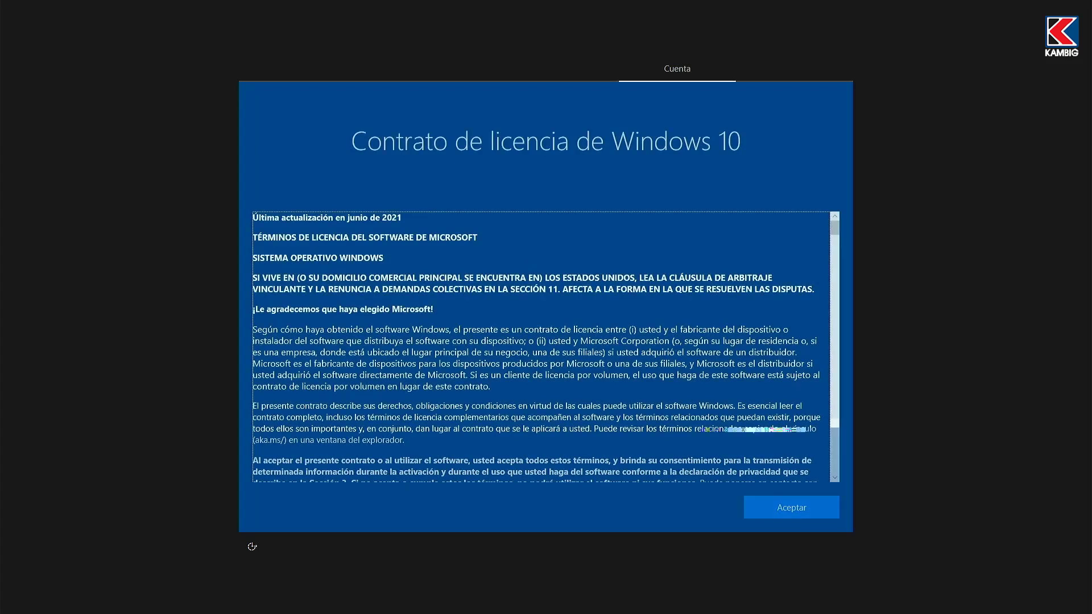
# Accept the Windows 10 licence agreement and create the local account KAMBIG with no password
pyautogui.click(808, 508)
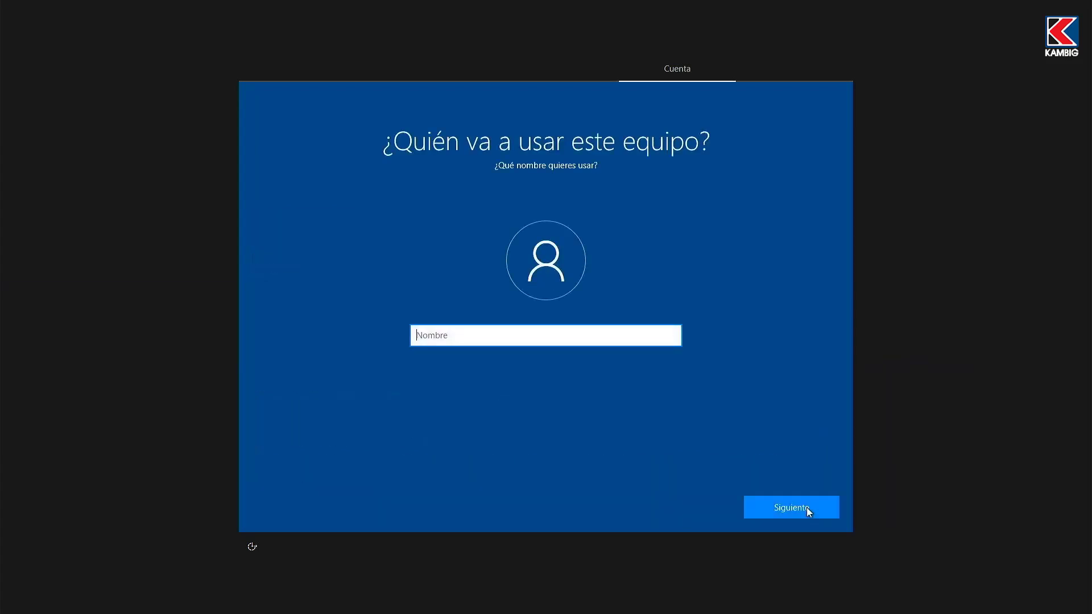
pyautogui.write('KAMBIG')
pyautogui.click(794, 505)
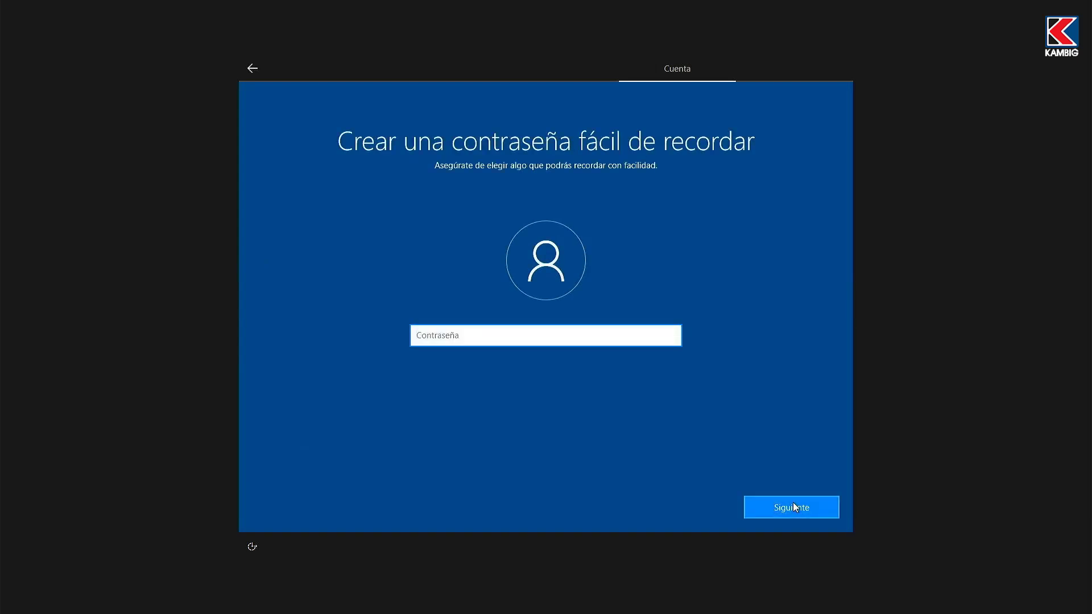
pyautogui.click(795, 506)
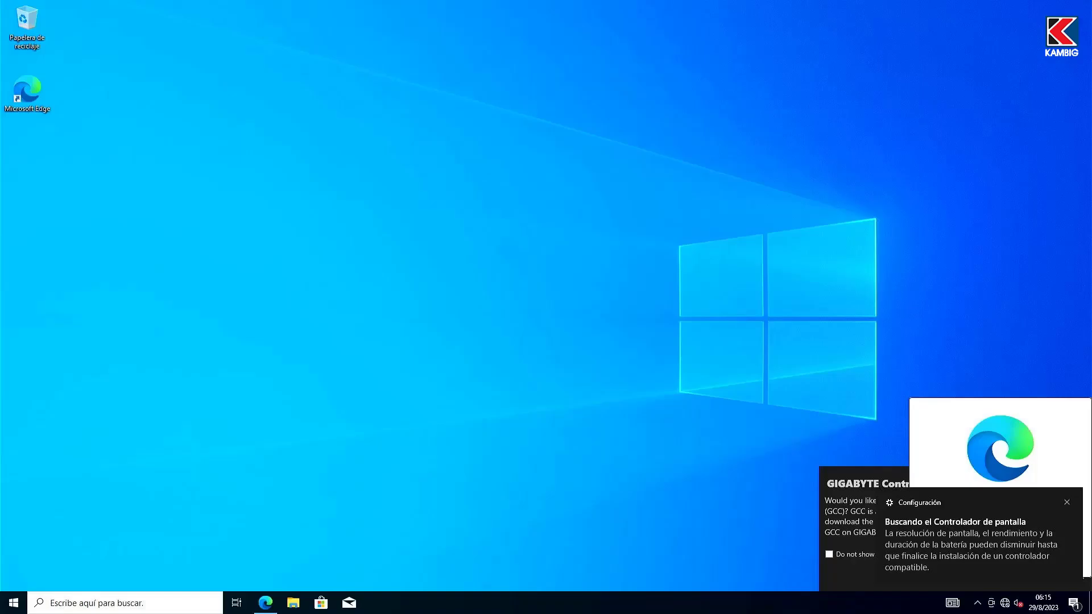
# Dismiss the startup pop-ups and decline the GIGABYTE Control Center installation
pyautogui.click(1032, 563)
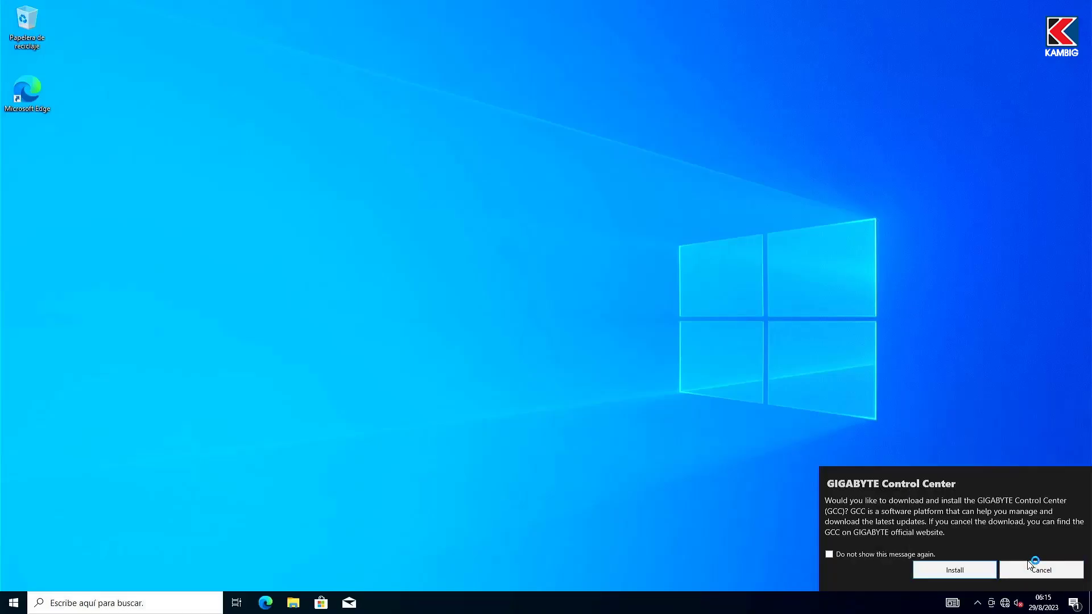
pyautogui.click(1018, 577)
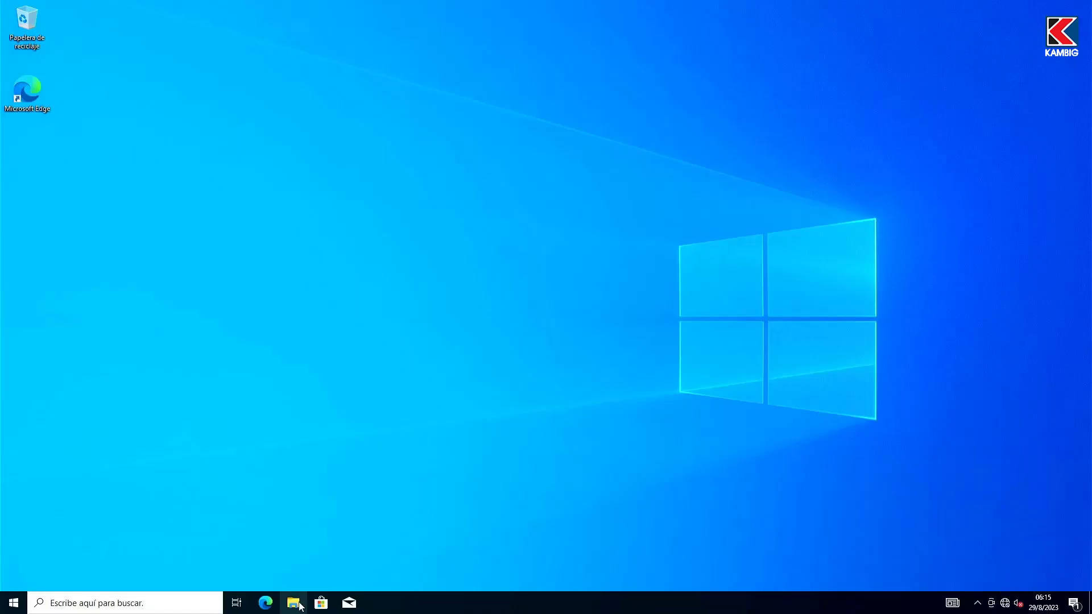
# Browse this computer's drives and examine the Win 10 Portable (C:) contents, including the Usuarios folder
pyautogui.click(296, 604)
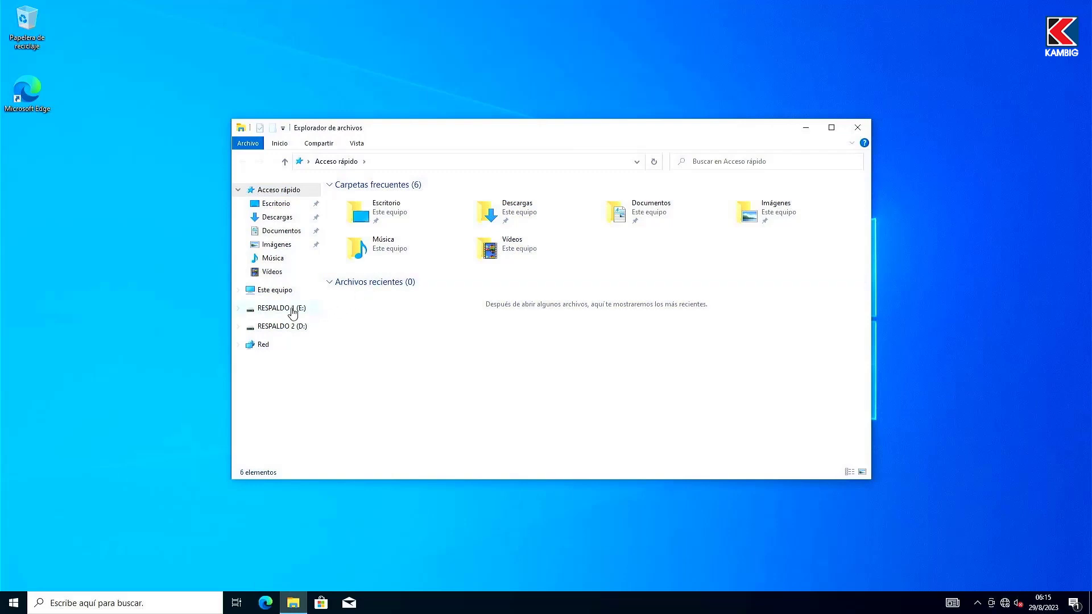
pyautogui.click(284, 294)
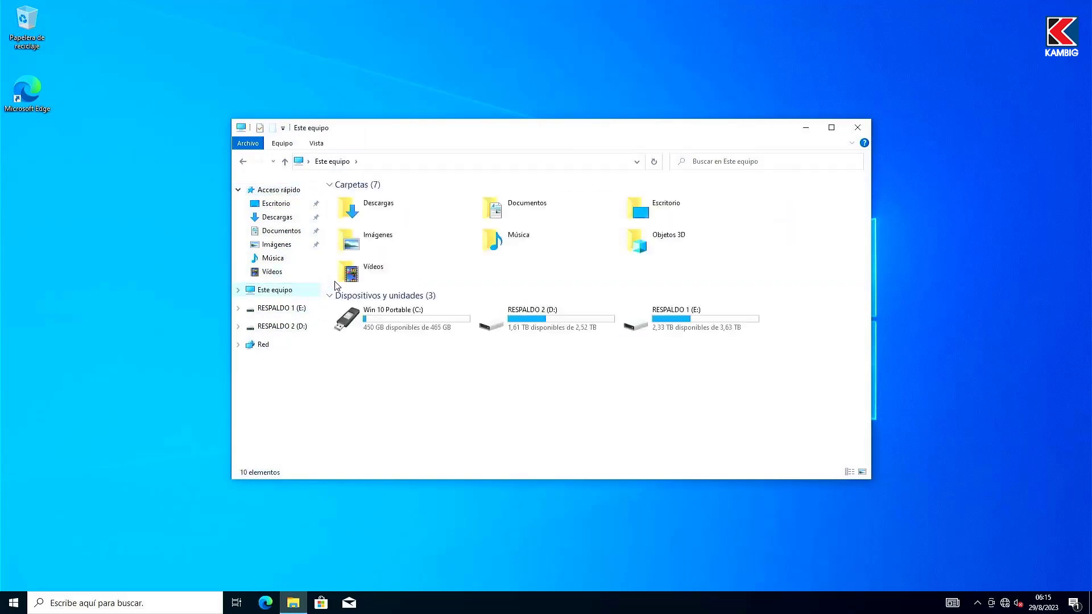
pyautogui.doubleClick(402, 329)
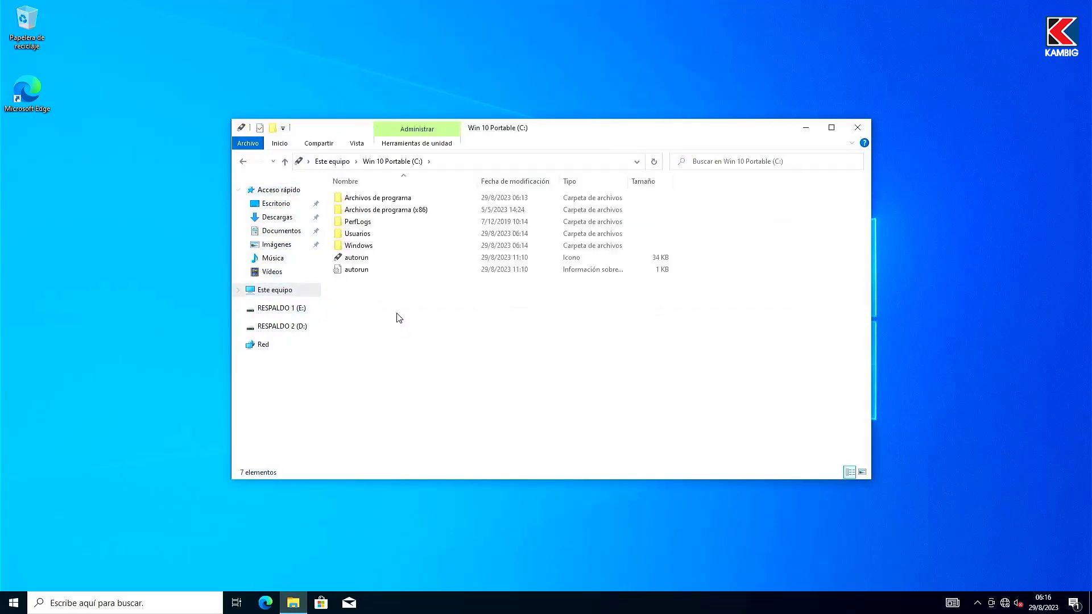
pyautogui.doubleClick(366, 234)
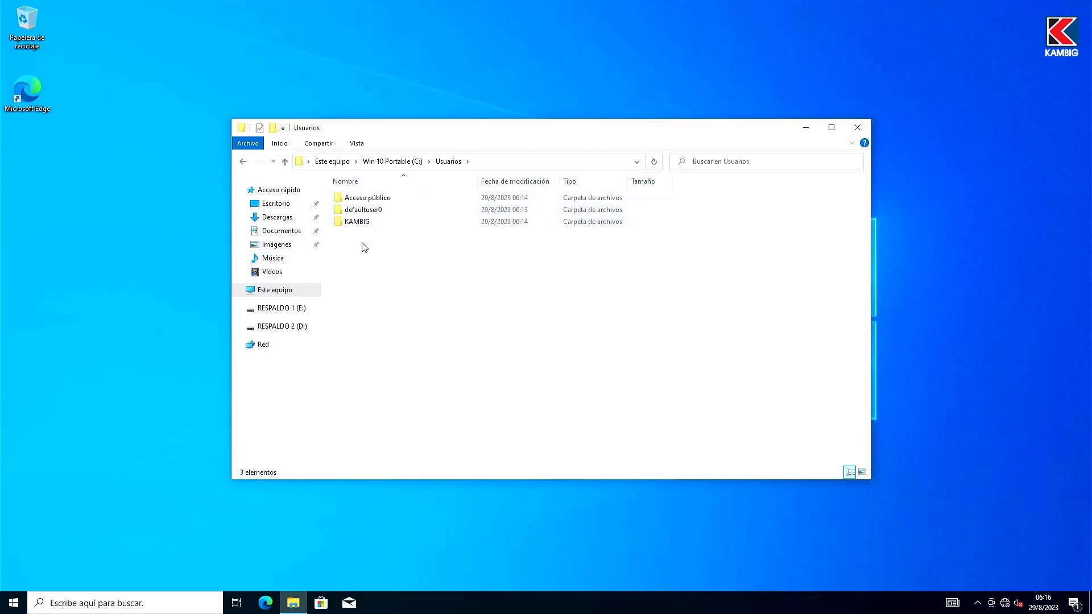
pyautogui.click(244, 162)
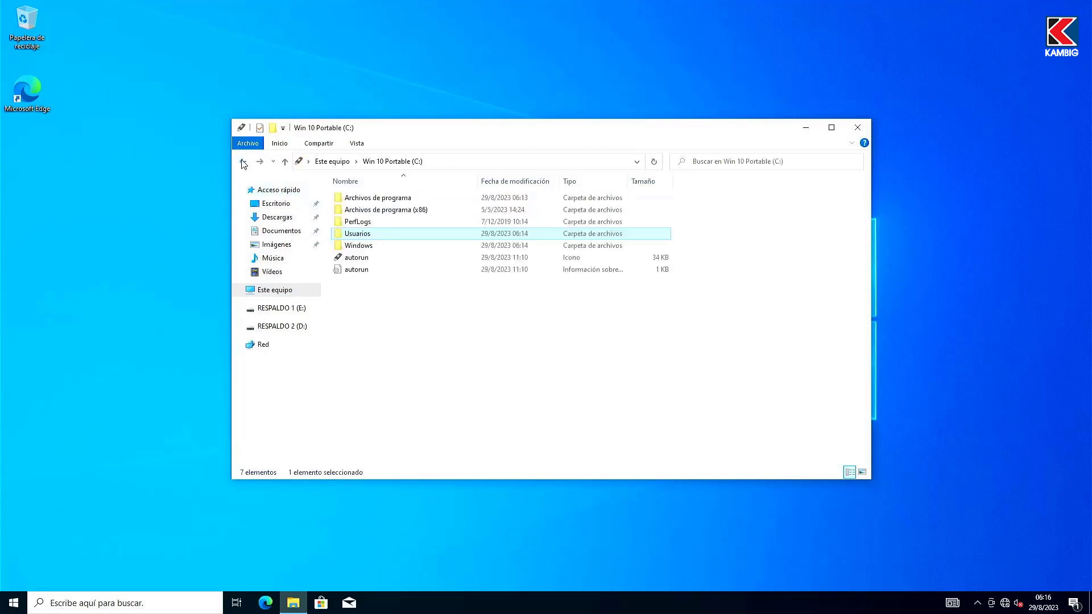
# Examine the internal drives RESPALDO 1 (E:) and RESPALDO 2 (D:), then close the file explorer
pyautogui.click(294, 313)
pyautogui.click(290, 329)
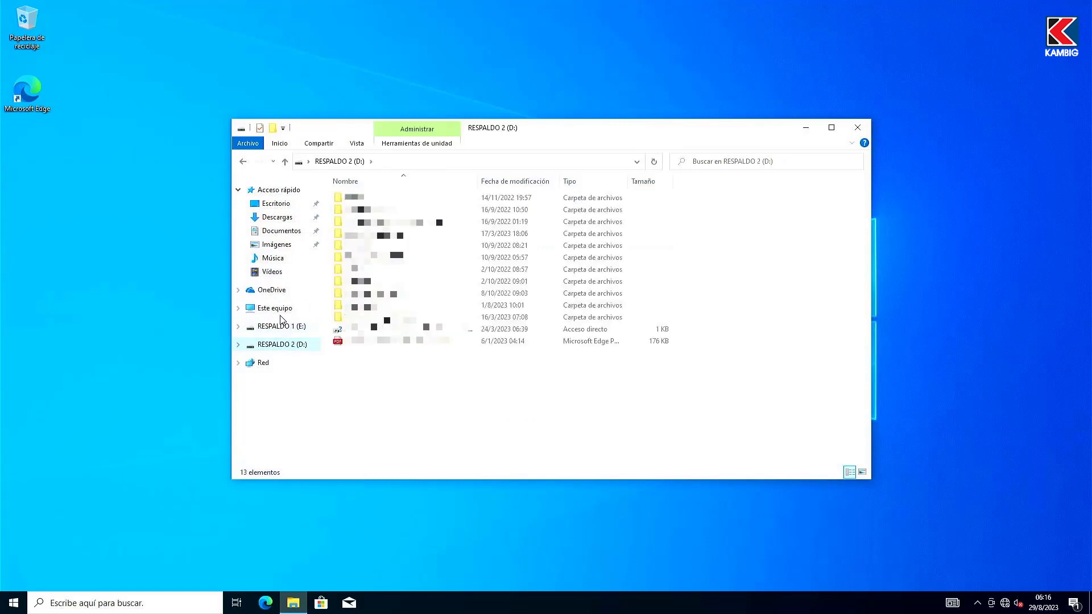
pyautogui.hotkey('alt', 'F4')
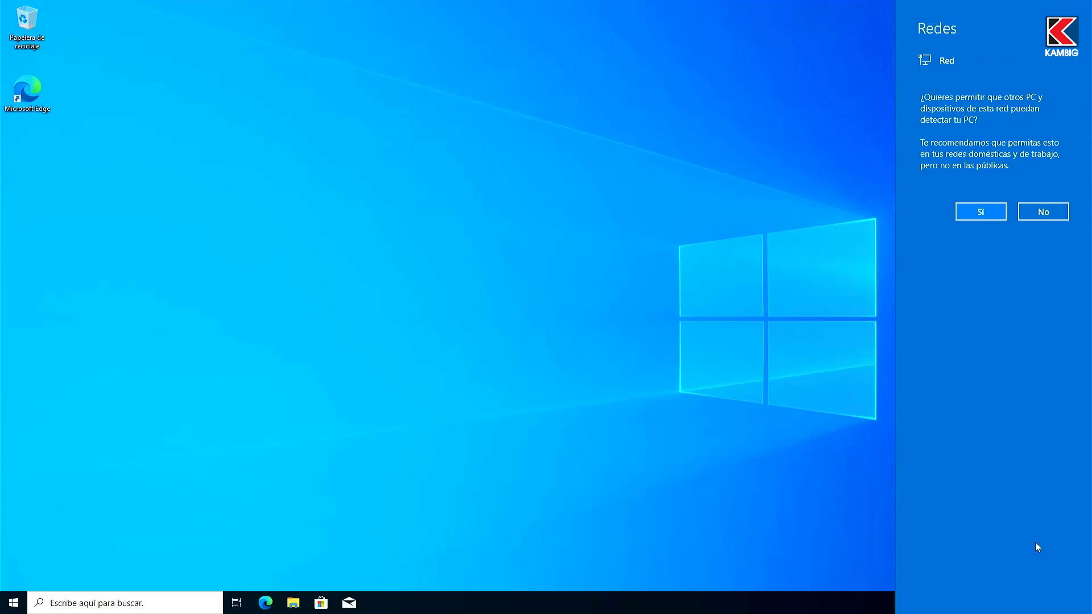
# Decline letting other PCs and devices on the network detect this PC
pyautogui.click(1021, 214)
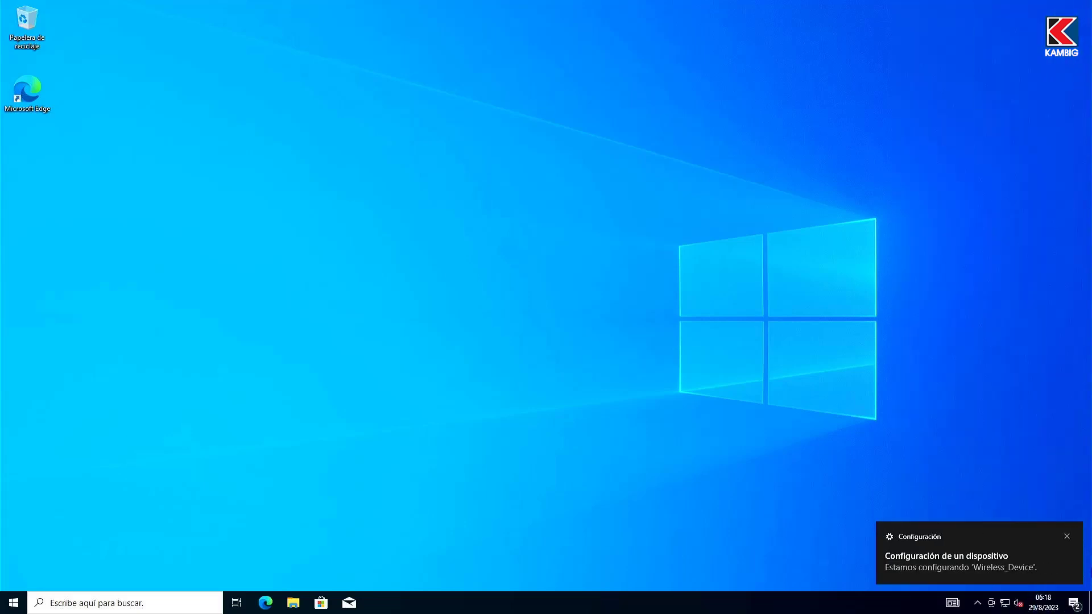
# Dismiss the device setup notification, search Windows for "update" and open the Buscar actualizaciones settings
pyautogui.click(1067, 536)
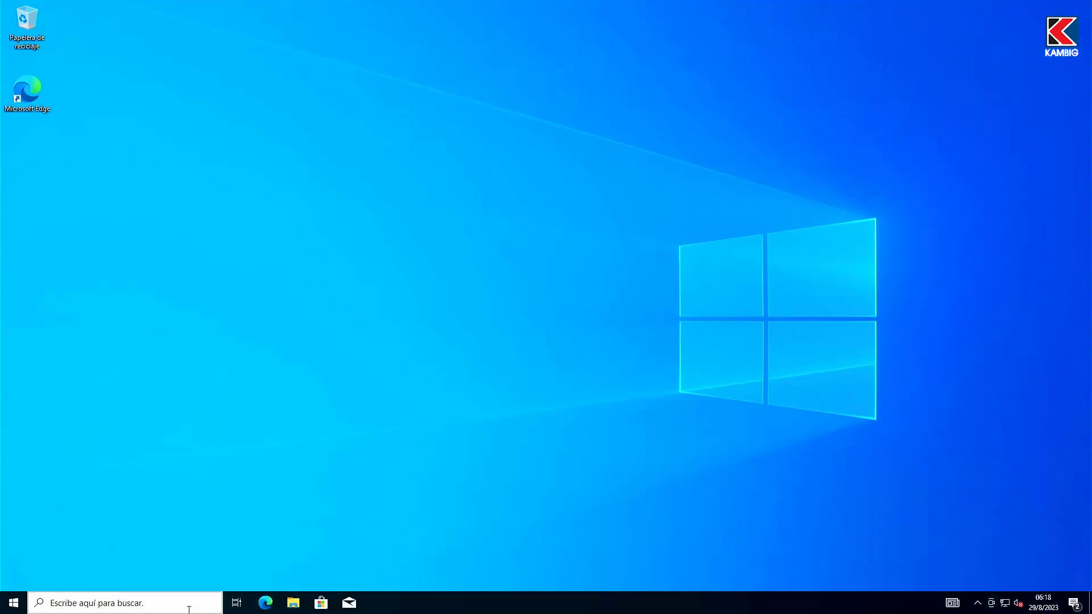
pyautogui.click(188, 609)
pyautogui.write('upda')
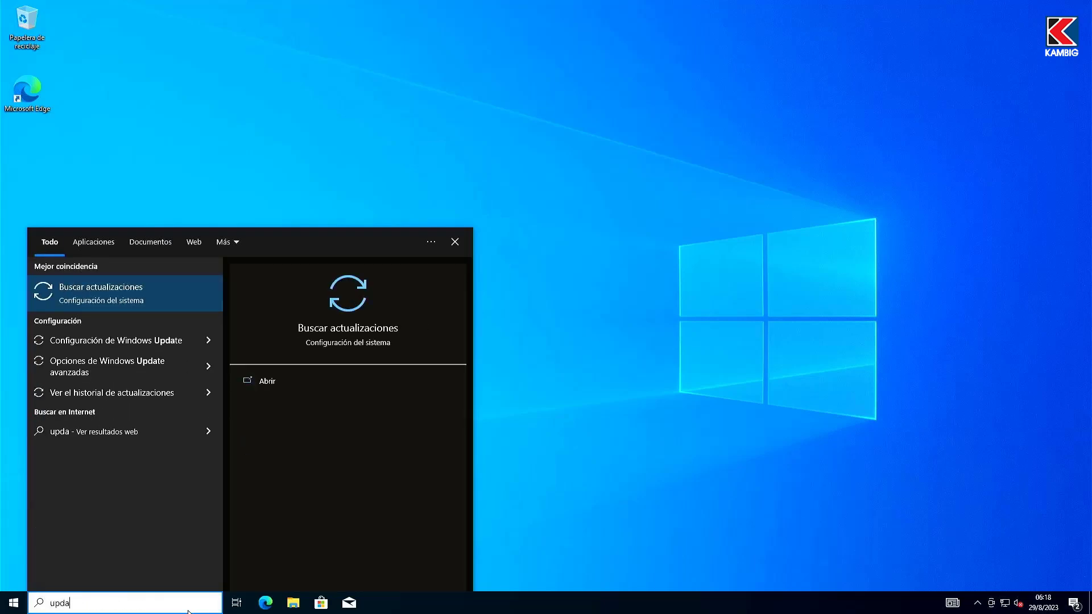
pyautogui.write('te')
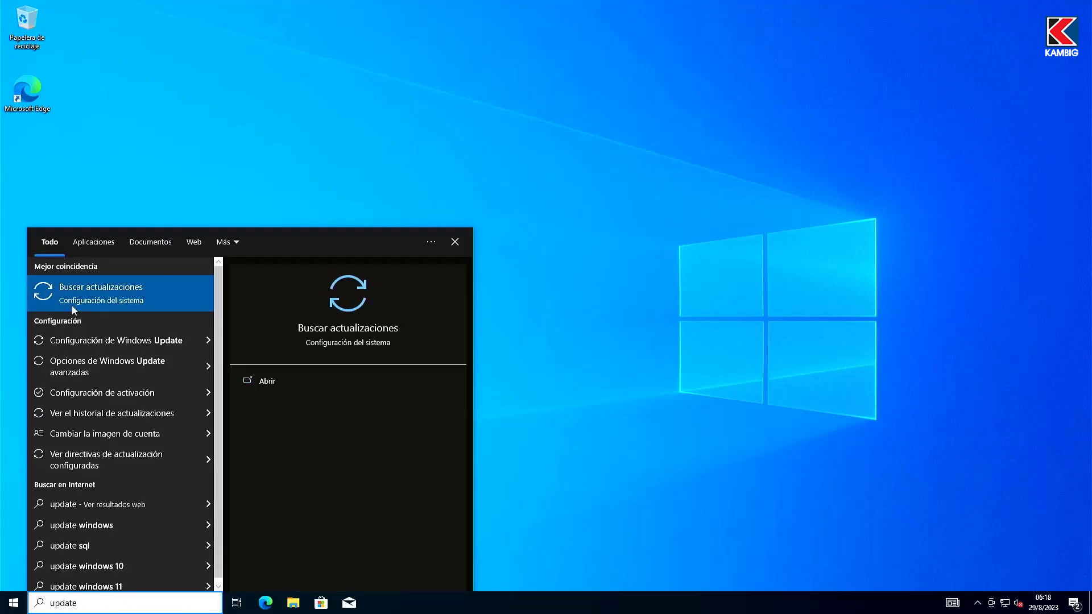
pyautogui.click(73, 307)
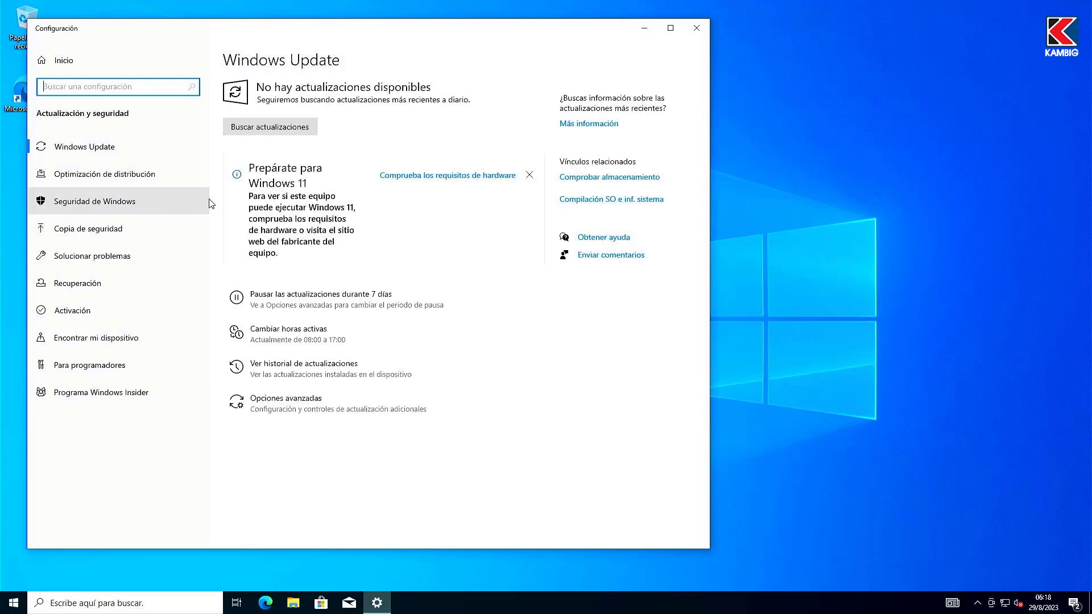
# Check for Windows updates, let them download and install, and restart the computer
pyautogui.click(298, 130)
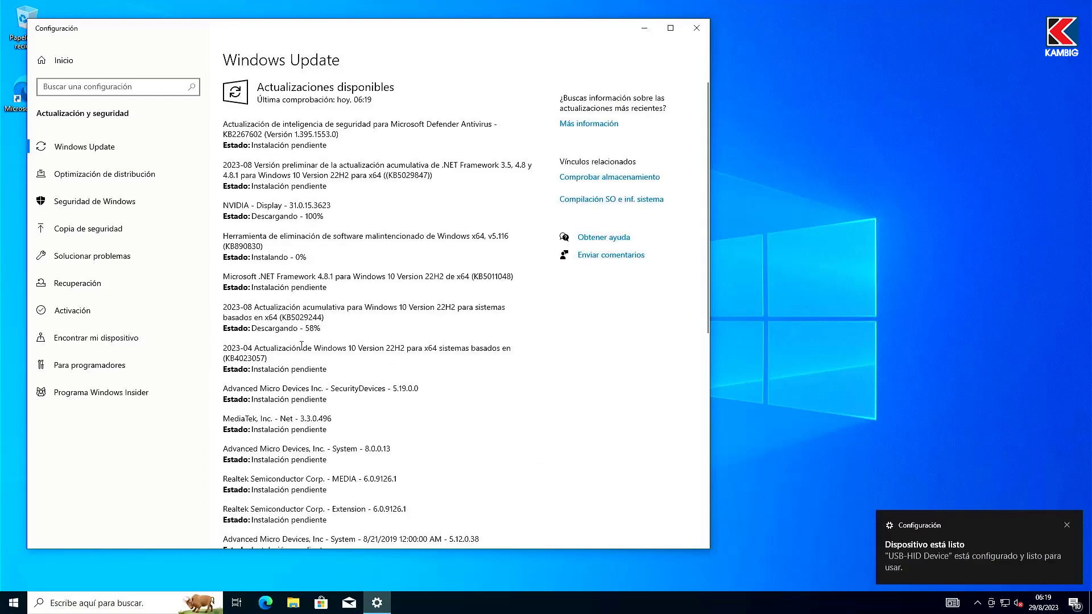
pyautogui.scroll(-5, 399, 356)
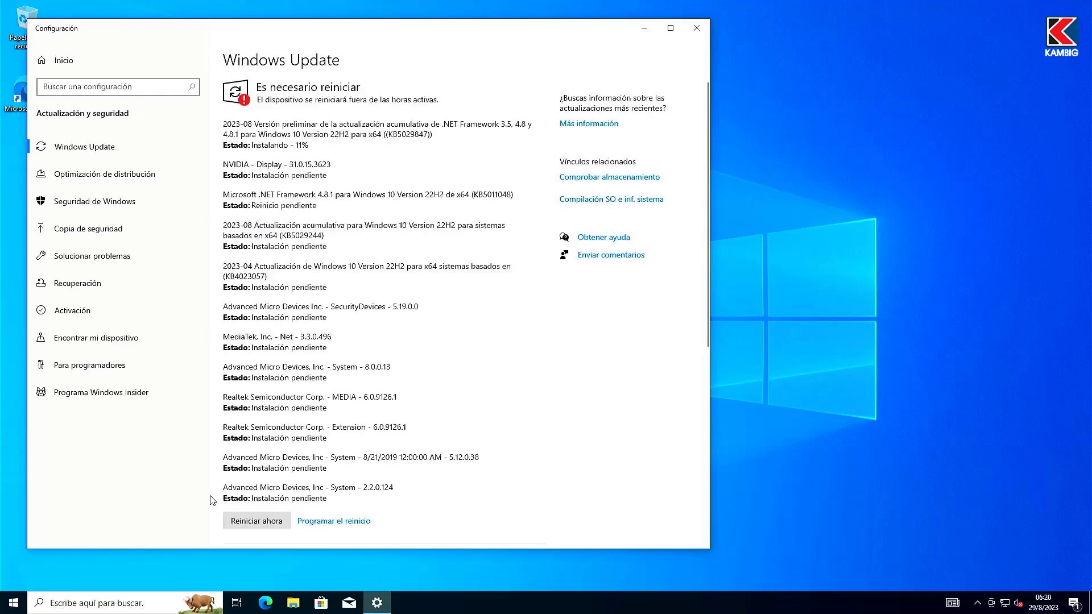
pyautogui.click(263, 522)
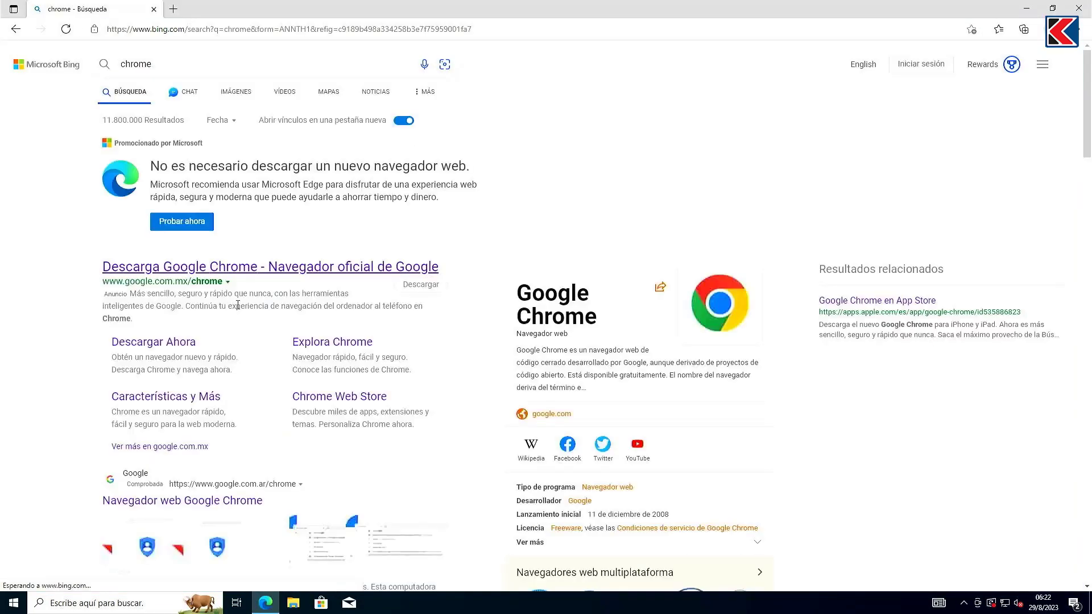
# Download Google Chrome through the Bing results for "chrome" and run its installer
pyautogui.click(238, 305)
pyautogui.click(541, 263)
pyautogui.click(813, 81)
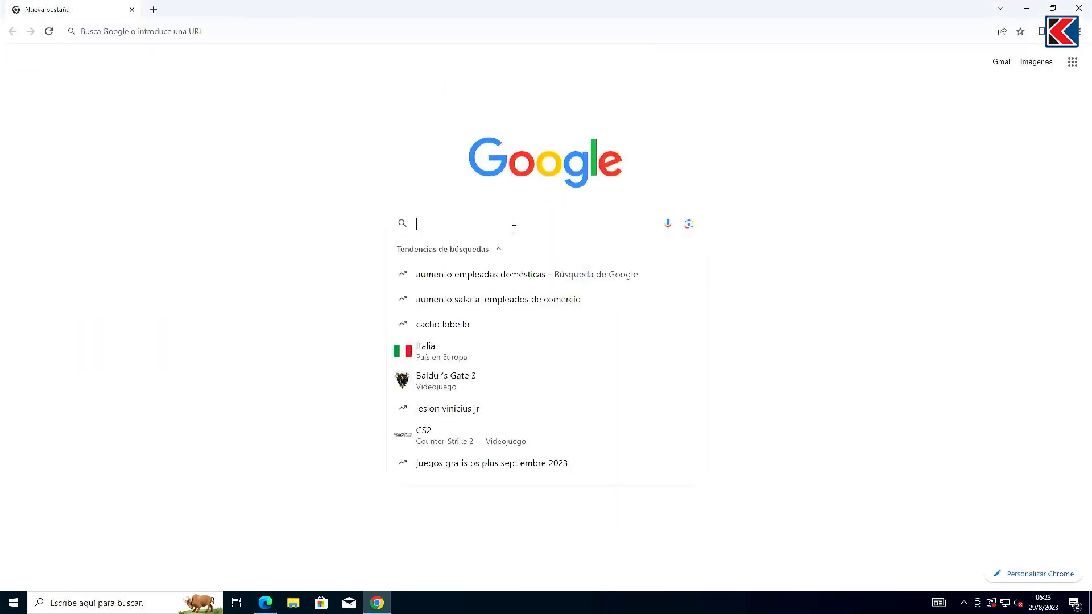
# Search Google for "avast free", download Avast Free Antivirus from the Avast site and accept the site's cookies
pyautogui.write('avast free')
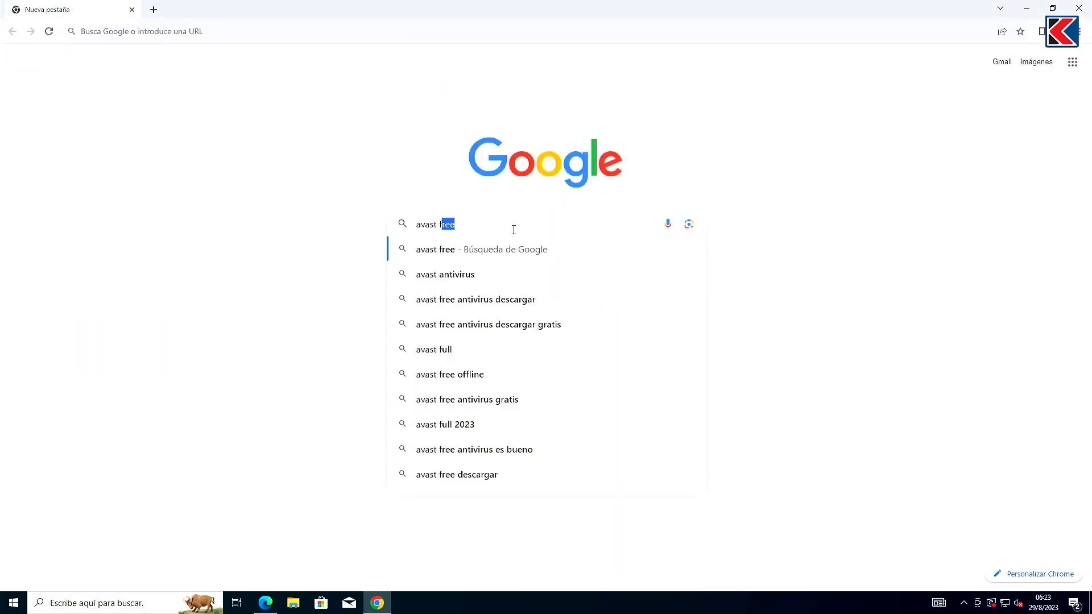
pyautogui.press('Return')
pyautogui.click(190, 195)
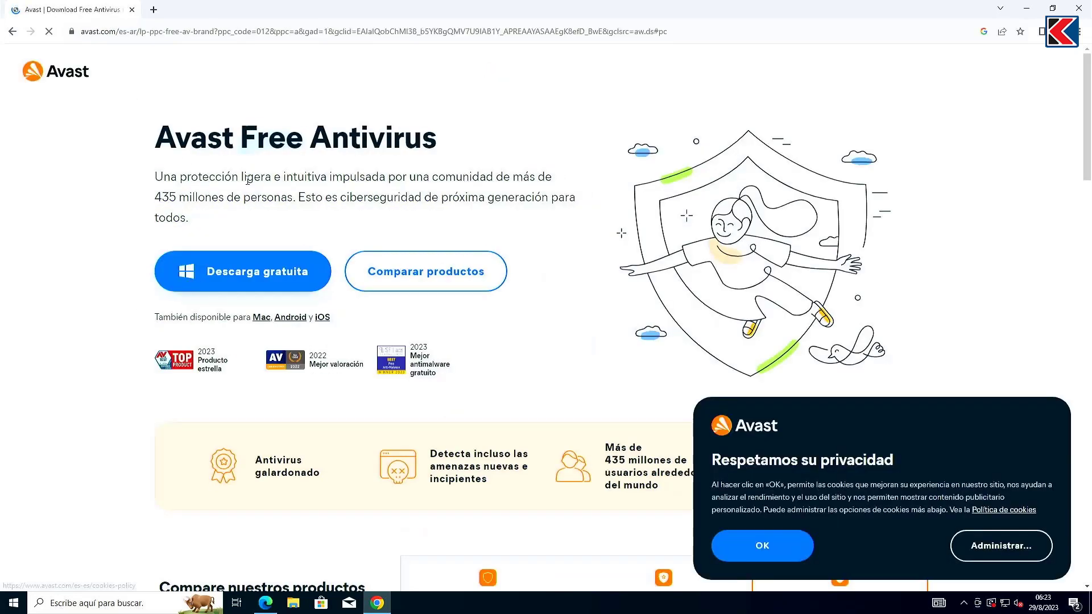
pyautogui.click(294, 281)
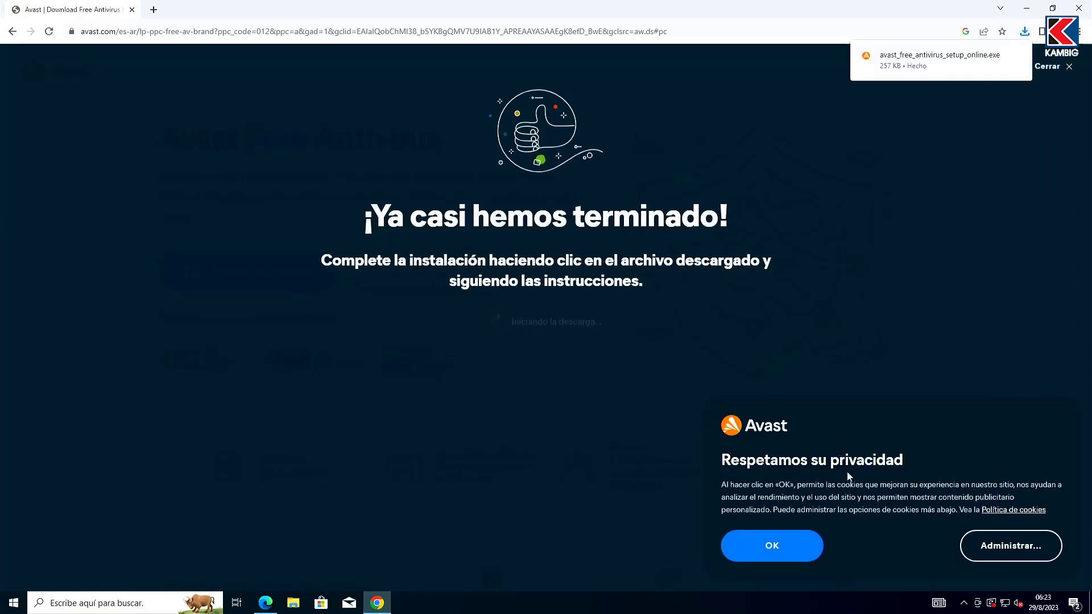
pyautogui.click(819, 547)
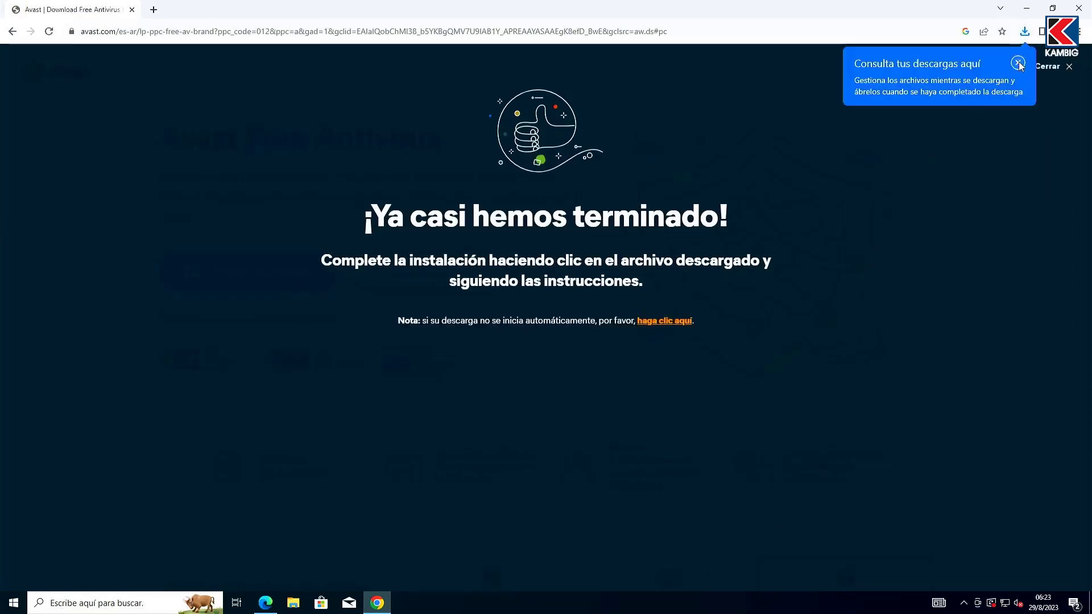
# Launch the downloaded avast_free_antivirus_setup_online installer
pyautogui.click(1024, 31)
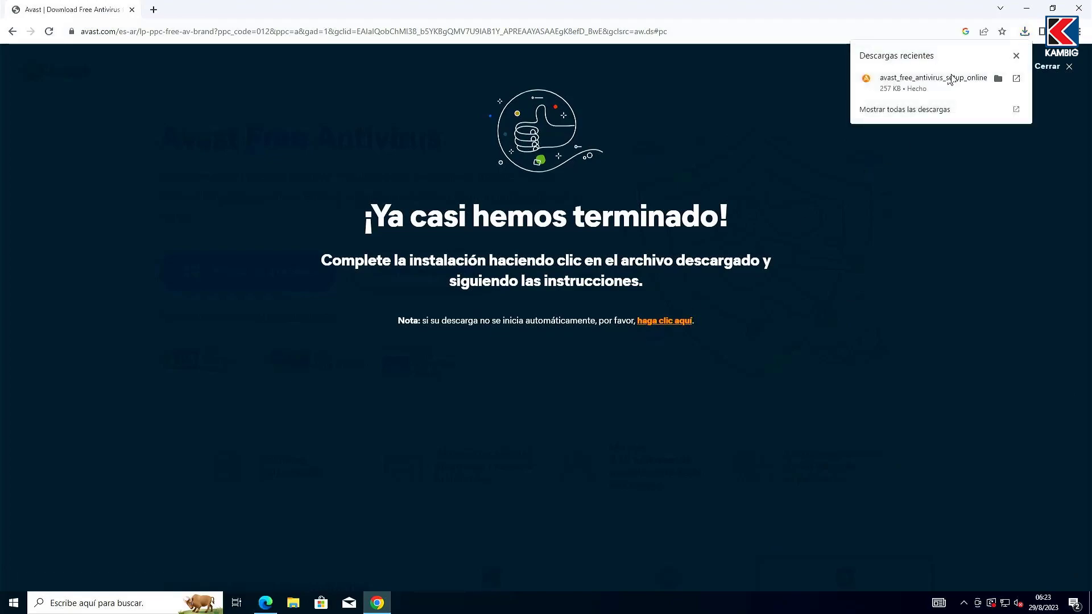
pyautogui.click(904, 80)
pyautogui.click(464, 376)
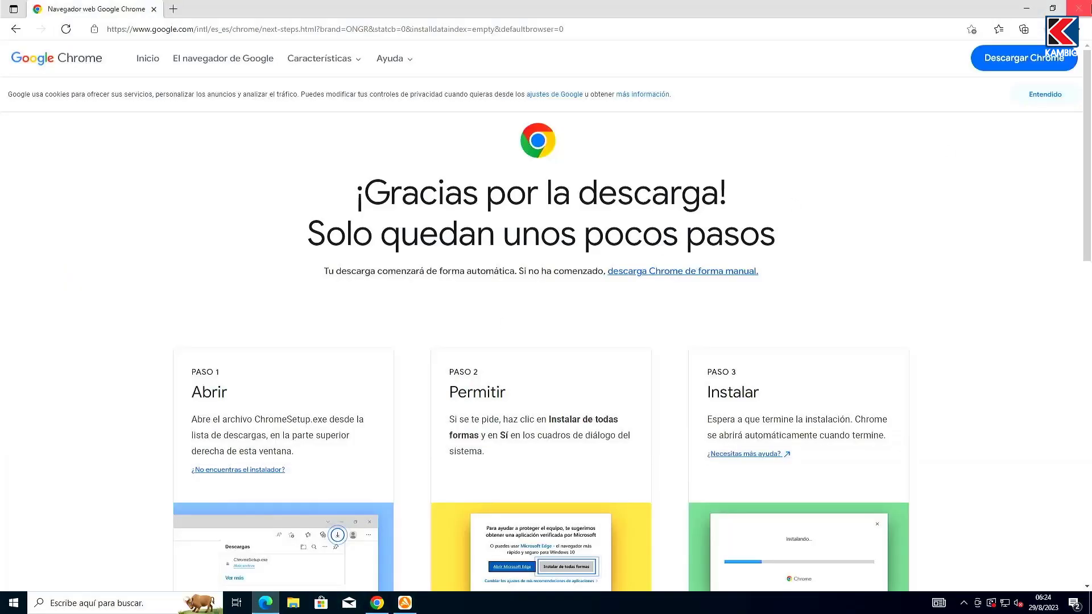
# Close the Edge window with the Chrome download page and install Avast Free Antivirus without Avast Secure Browser
pyautogui.click(1079, 8)
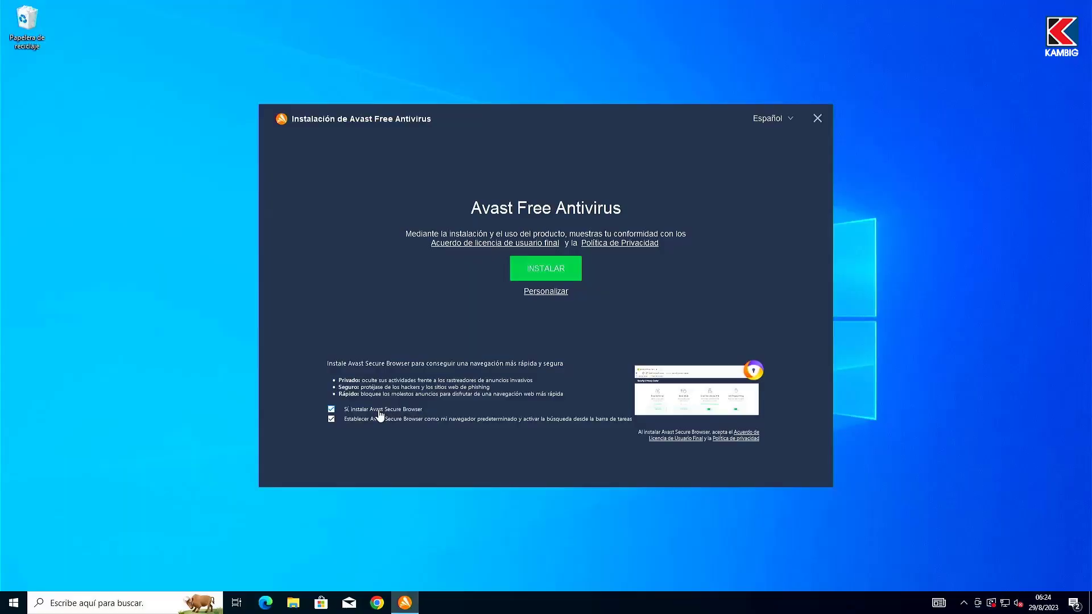
pyautogui.click(332, 410)
pyautogui.click(545, 269)
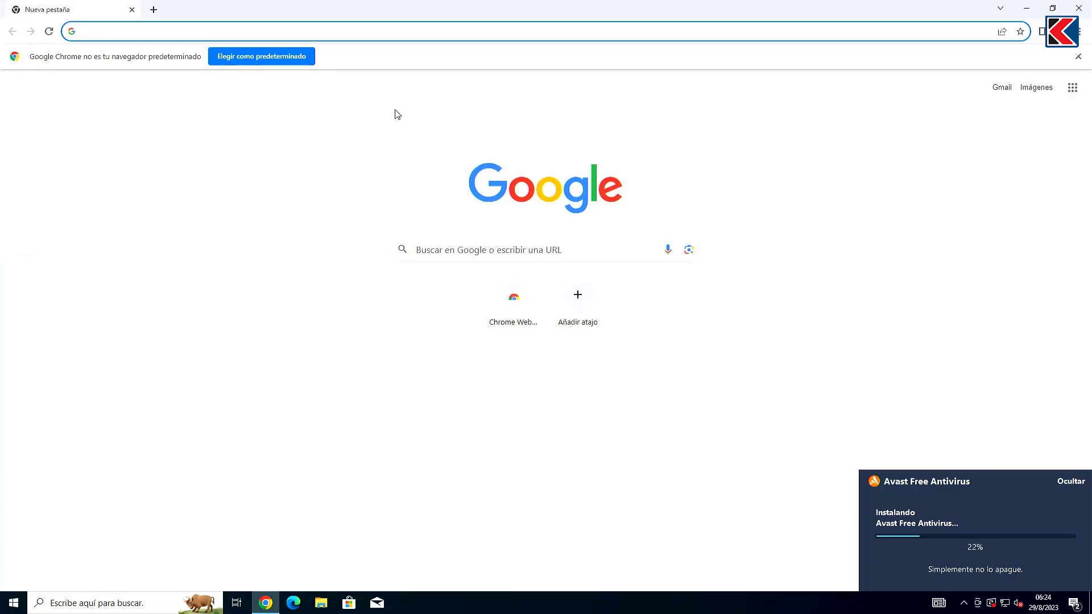
# Search for "ninite" in Chrome and open the Ninite website
pyautogui.click(291, 30)
pyautogui.write('ninite')
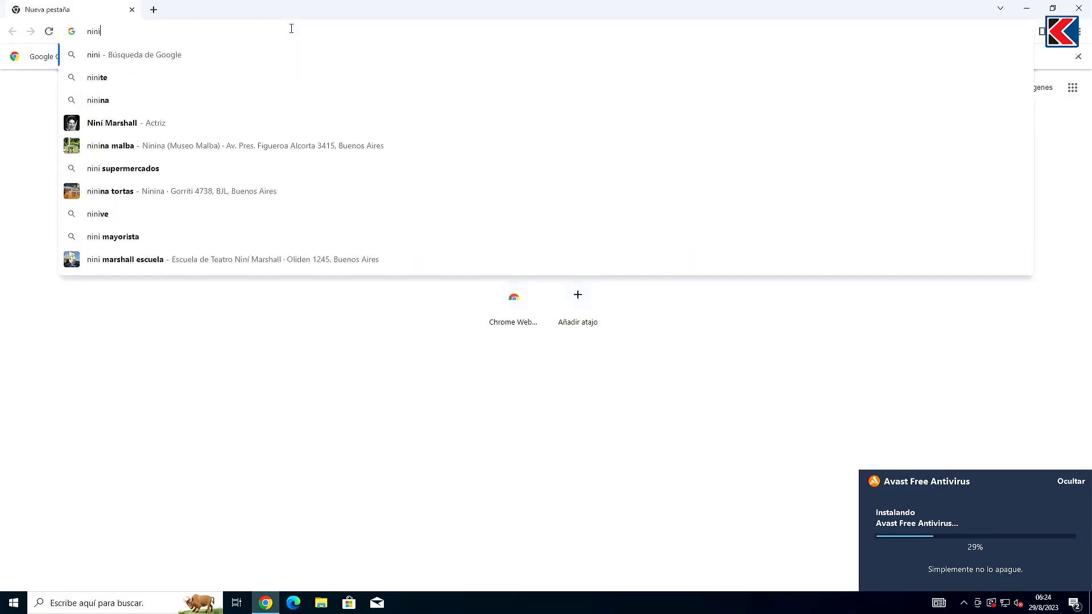
pyautogui.press('Return')
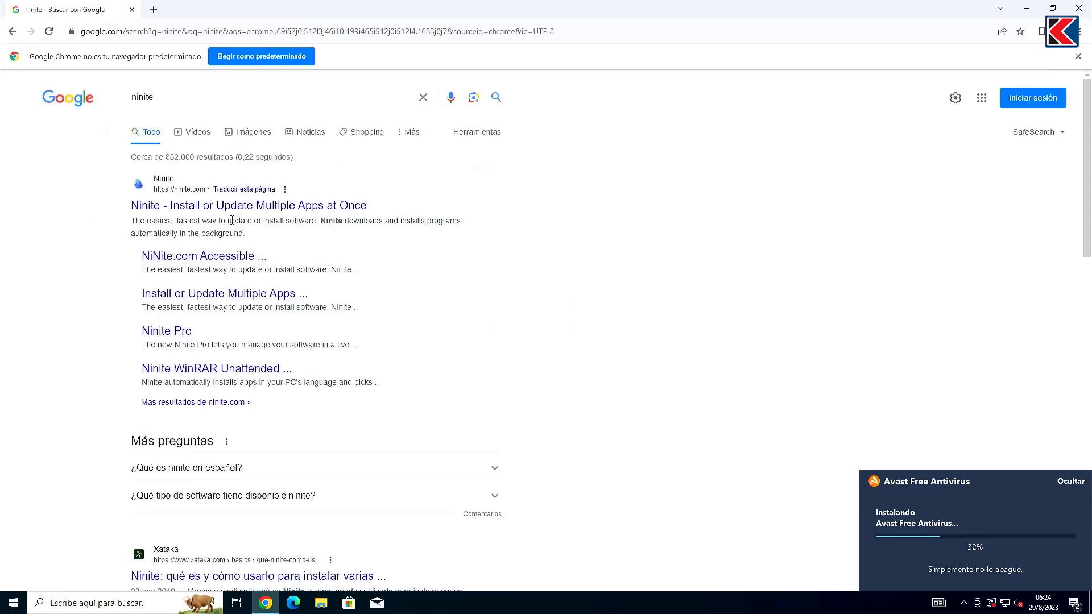
pyautogui.click(233, 206)
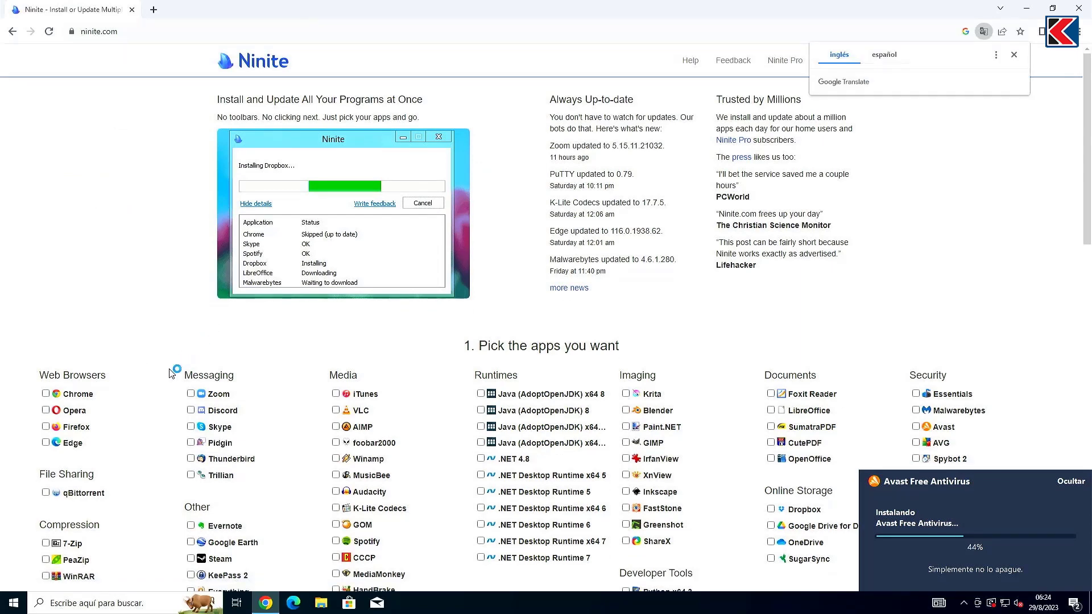
# Select WinRAR, Skype, VLC, LibreOffice, Foxit Reader, Malwarebytes and Glary in Ninite's app list
pyautogui.scroll(-3, 171, 373)
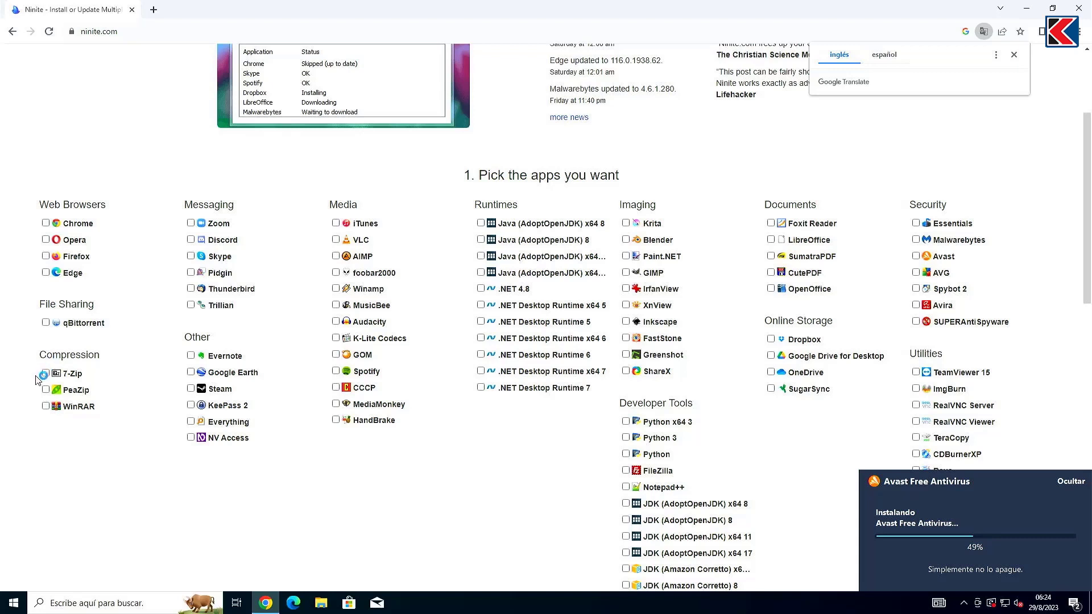
pyautogui.click(45, 406)
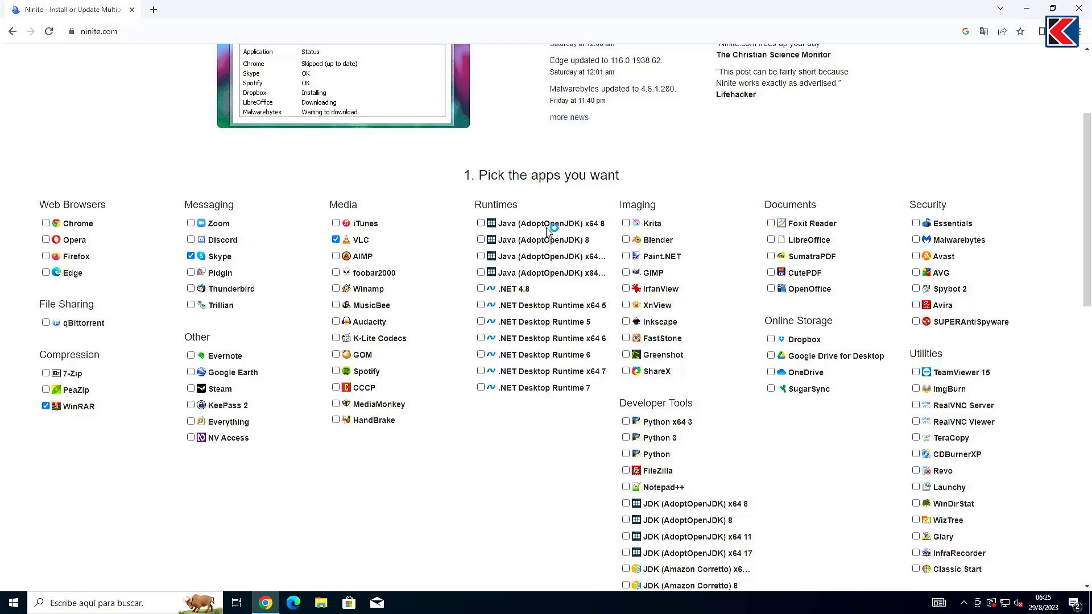
pyautogui.scroll(-5, 739, 228)
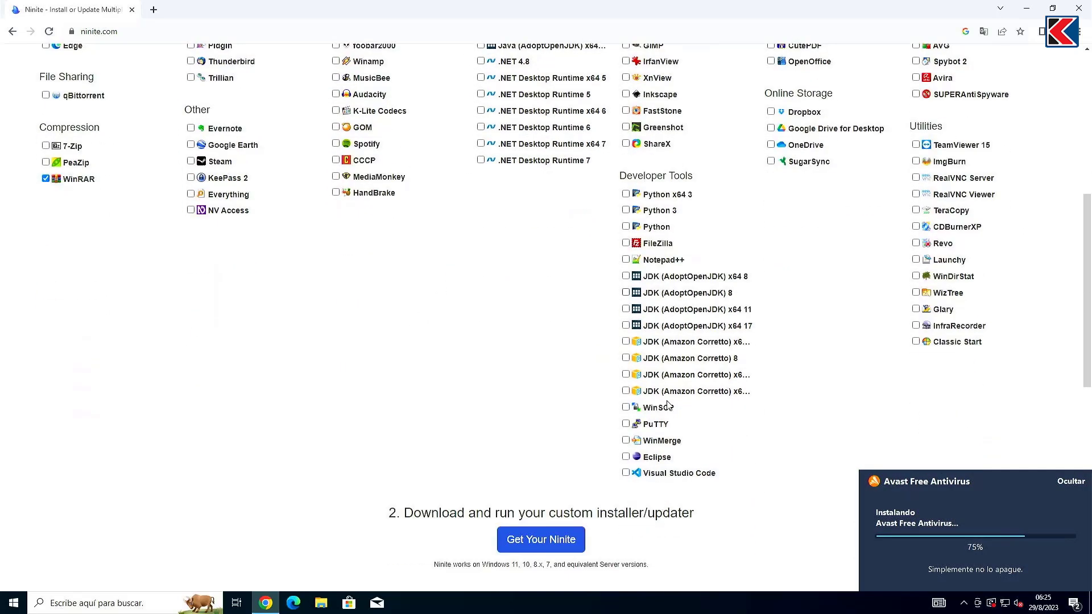
pyautogui.scroll(5, 835, 205)
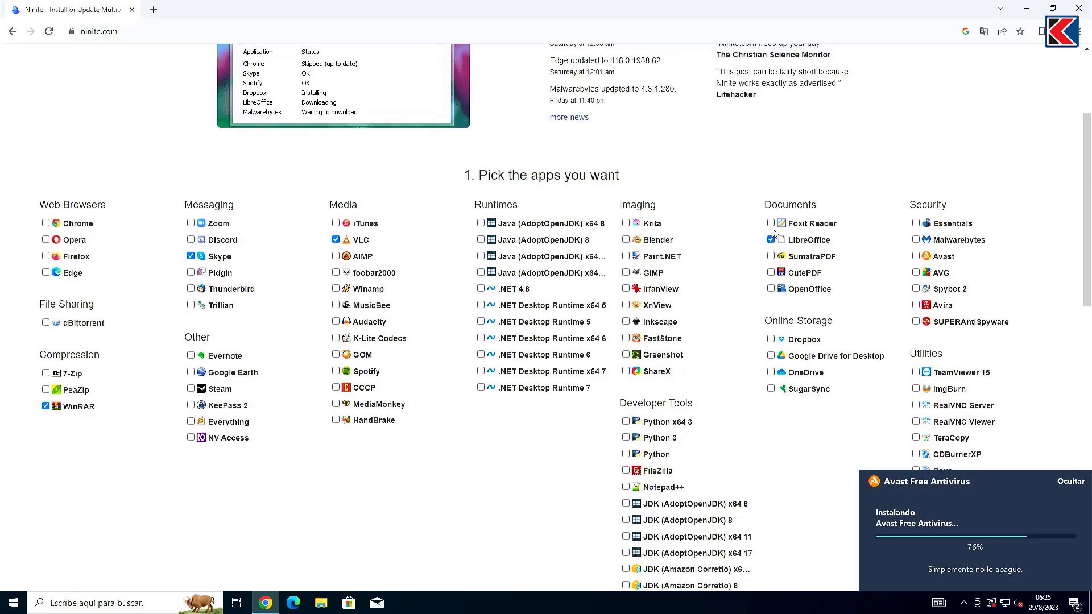
pyautogui.scroll(-1, 776, 256)
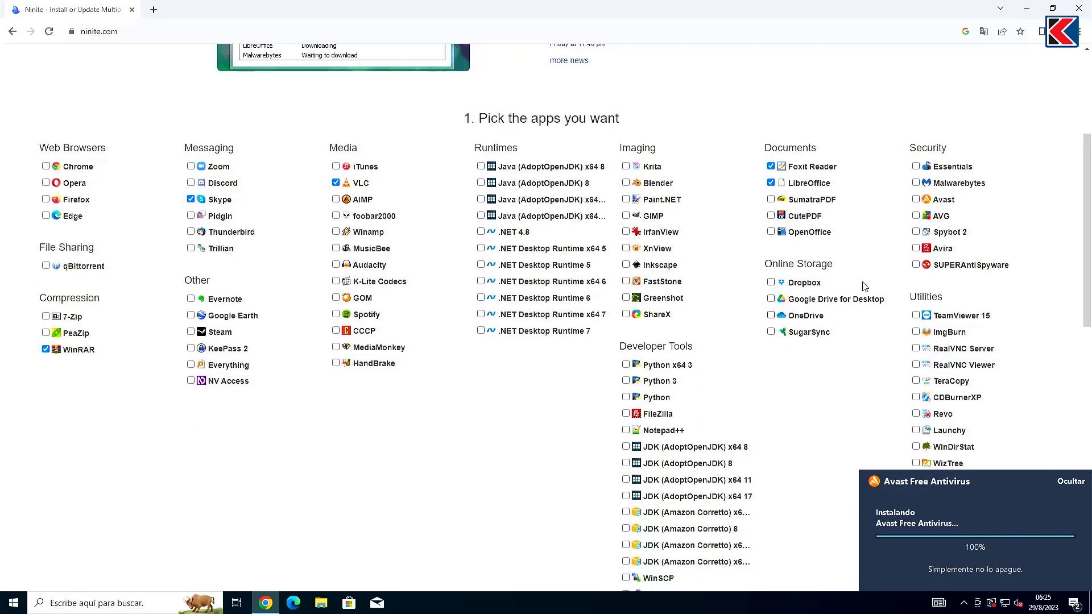
pyautogui.click(921, 185)
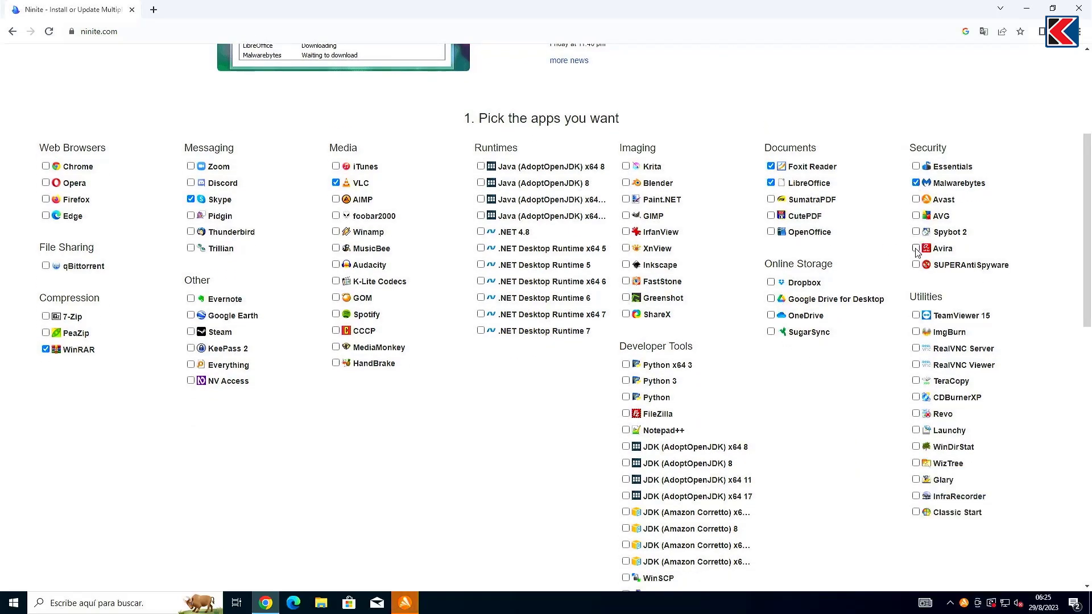
pyautogui.scroll(-1, 917, 282)
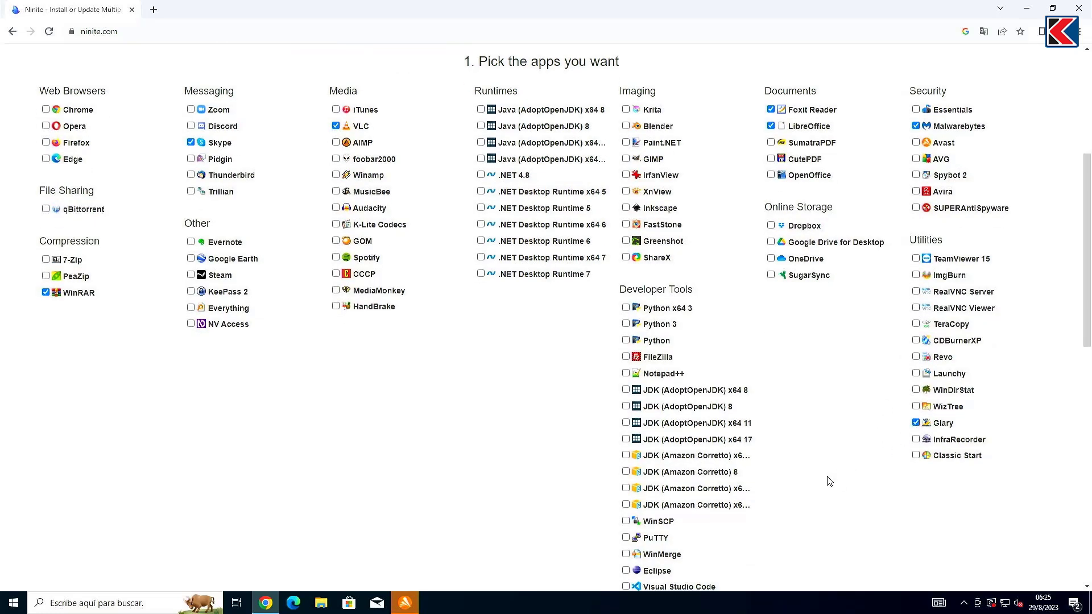
# Download the custom Ninite installer for the selected apps and run it
pyautogui.scroll(-5, 826, 474)
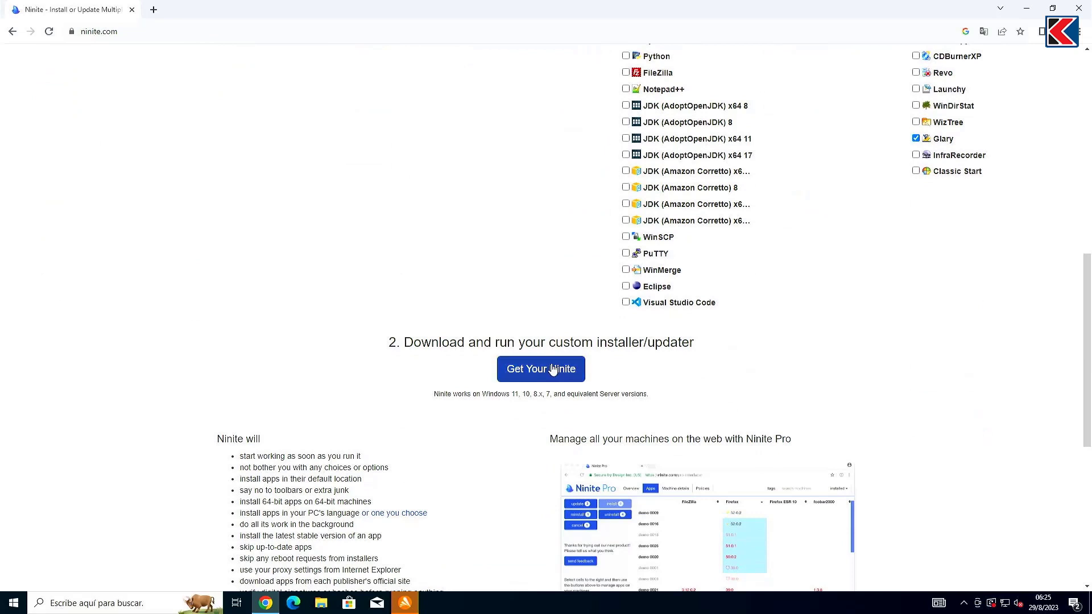
pyautogui.click(553, 368)
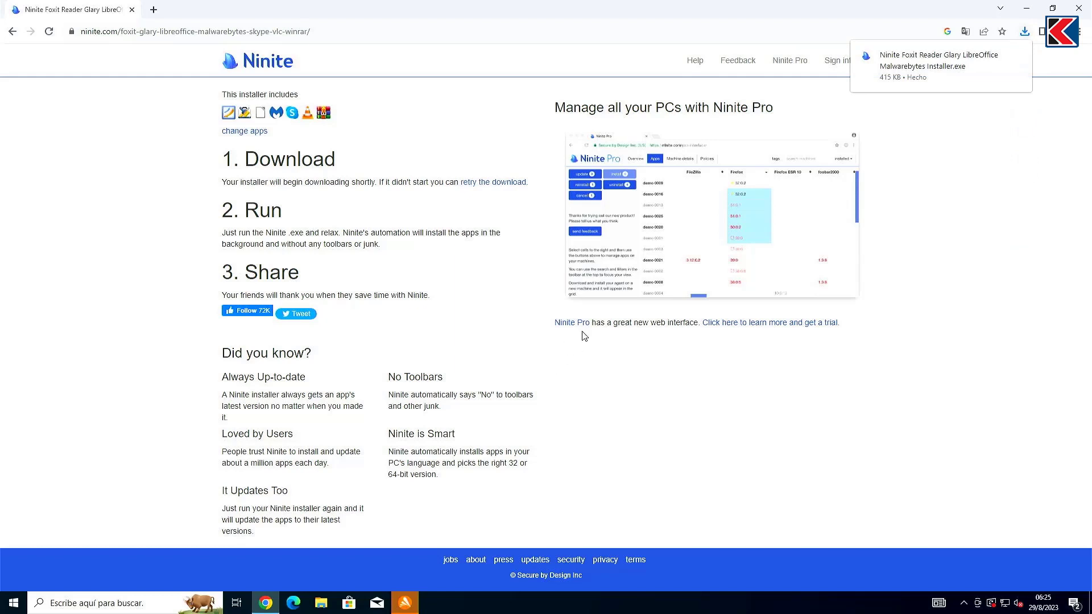
pyautogui.click(941, 65)
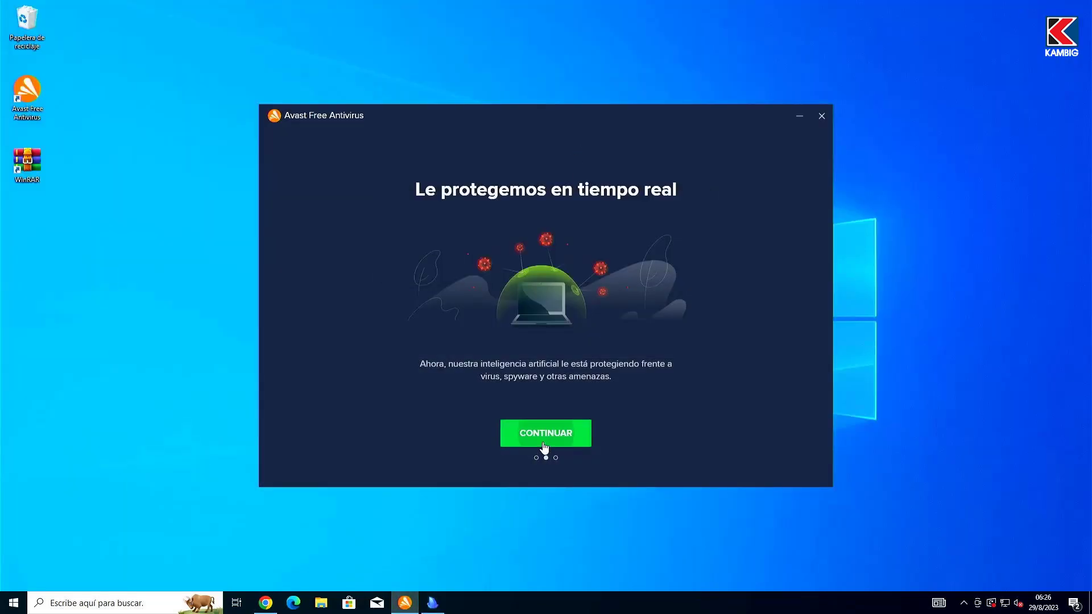
# Finish Avast's introduction, run the first scan and resolve all selected problems, moving the Ninite window out of the way
pyautogui.click(546, 450)
pyautogui.click(378, 434)
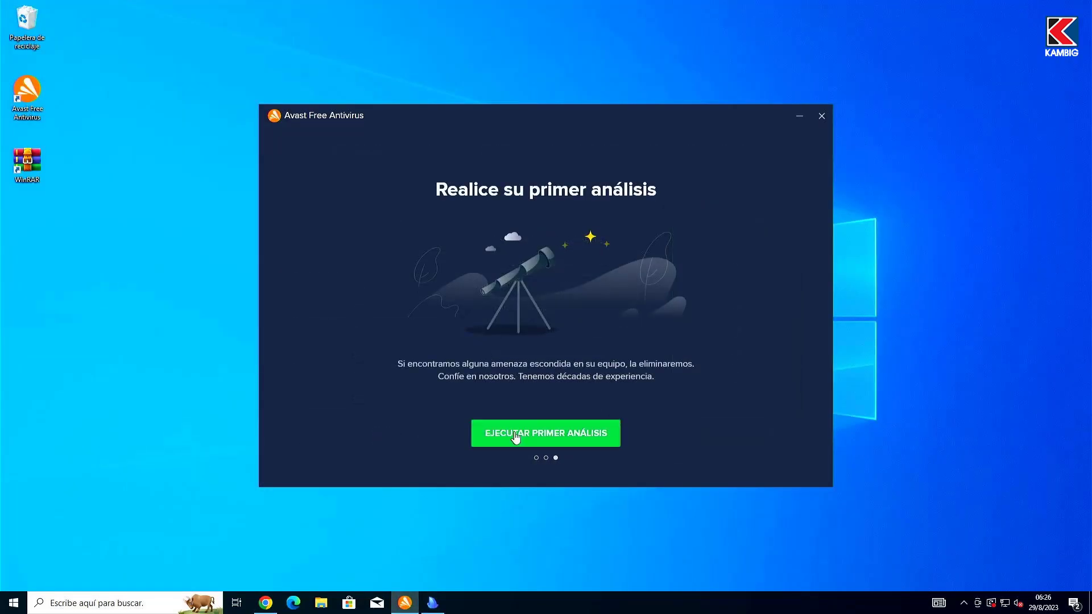
pyautogui.click(516, 434)
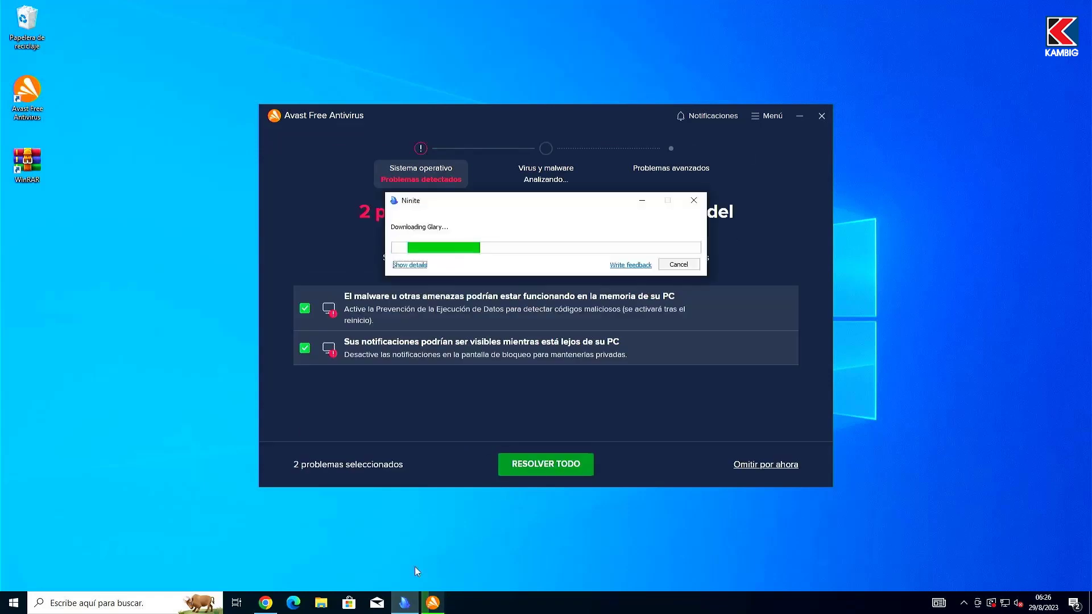
pyautogui.moveTo(492, 200); pyautogui.dragTo(503, 24)
pyautogui.click(546, 465)
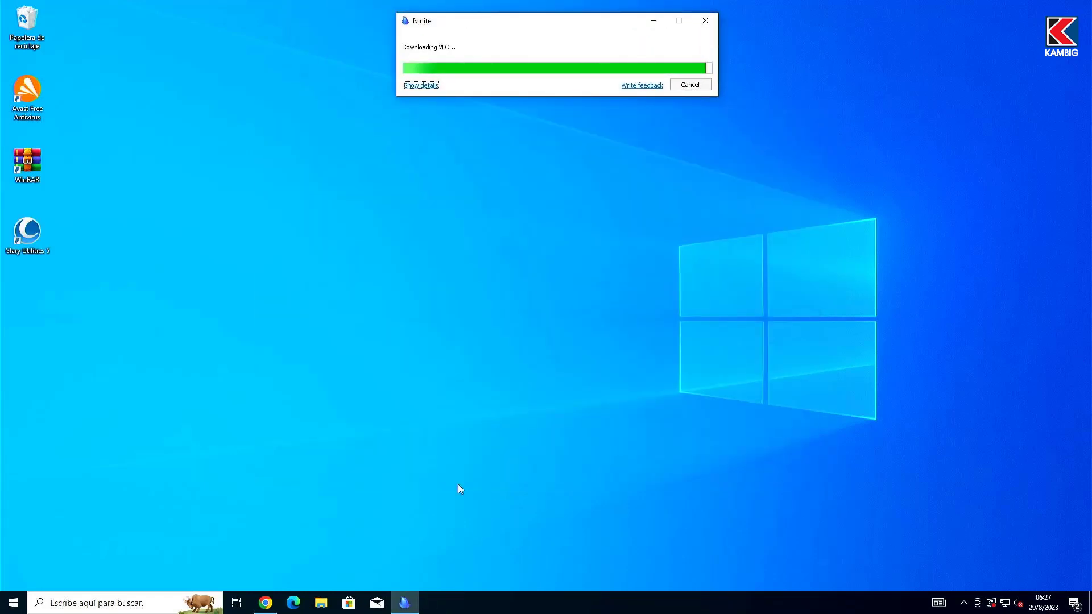
# Open Windows Update from the notification area, show Ninite's installation details and close Ninite once it finishes
pyautogui.click(992, 604)
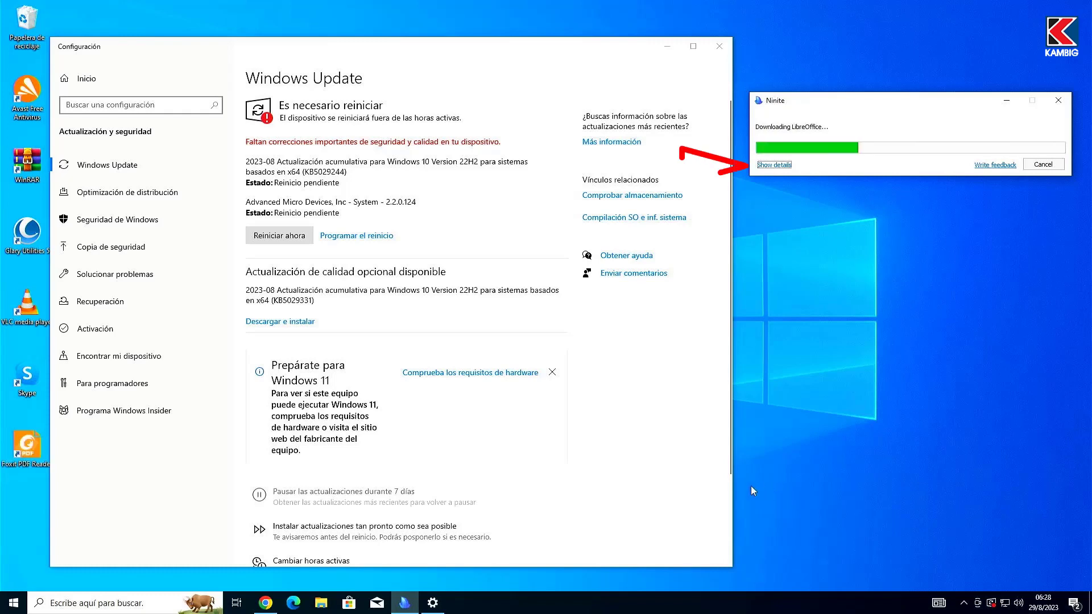
pyautogui.click(774, 164)
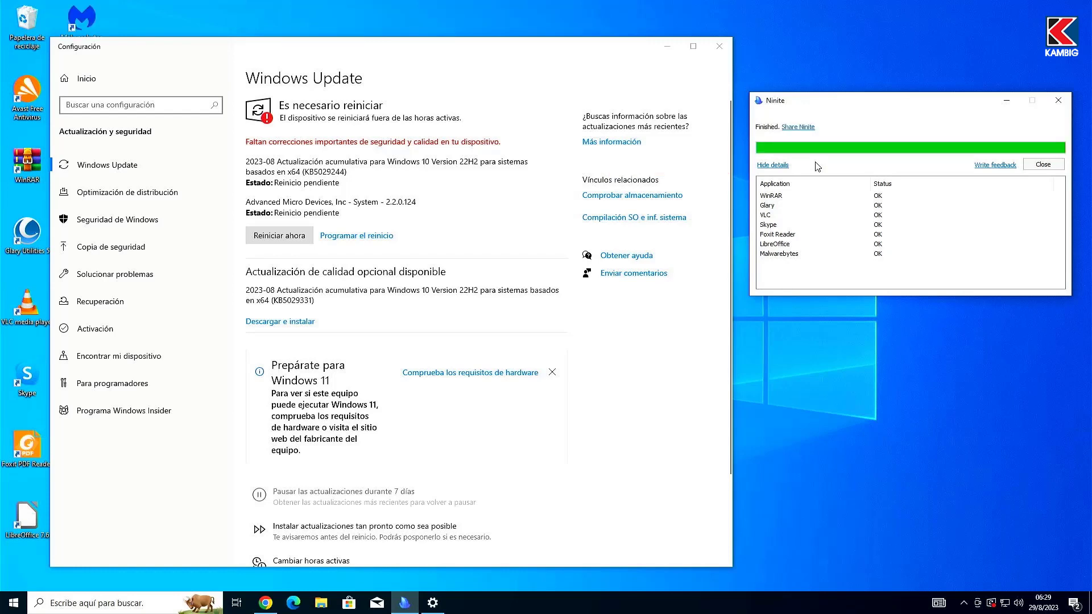
pyautogui.click(1059, 165)
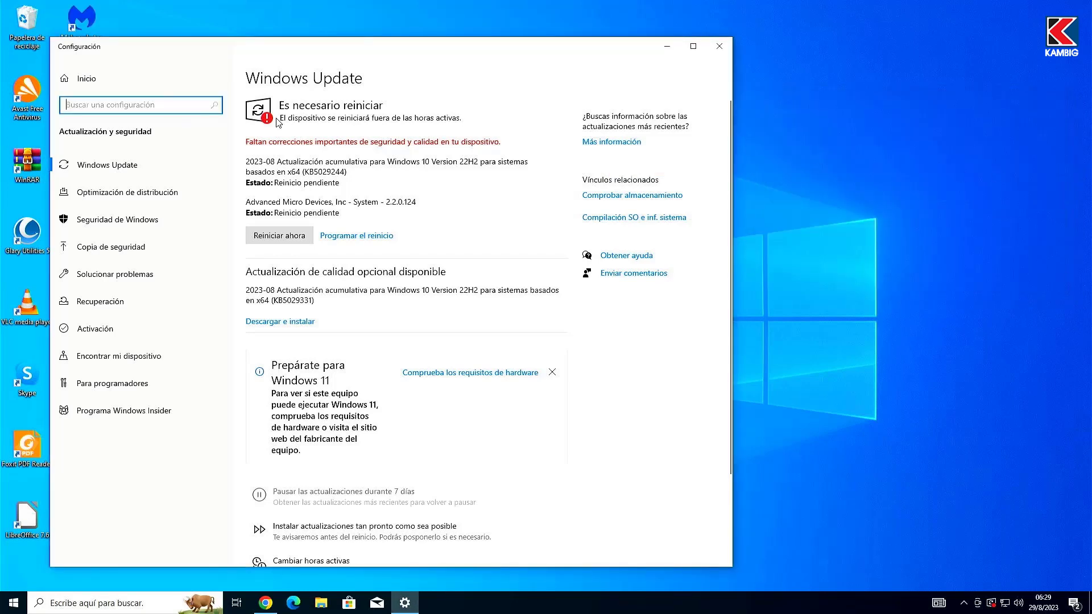
# Restart the computer to finish installing the pending Windows updates
pyautogui.click(299, 239)
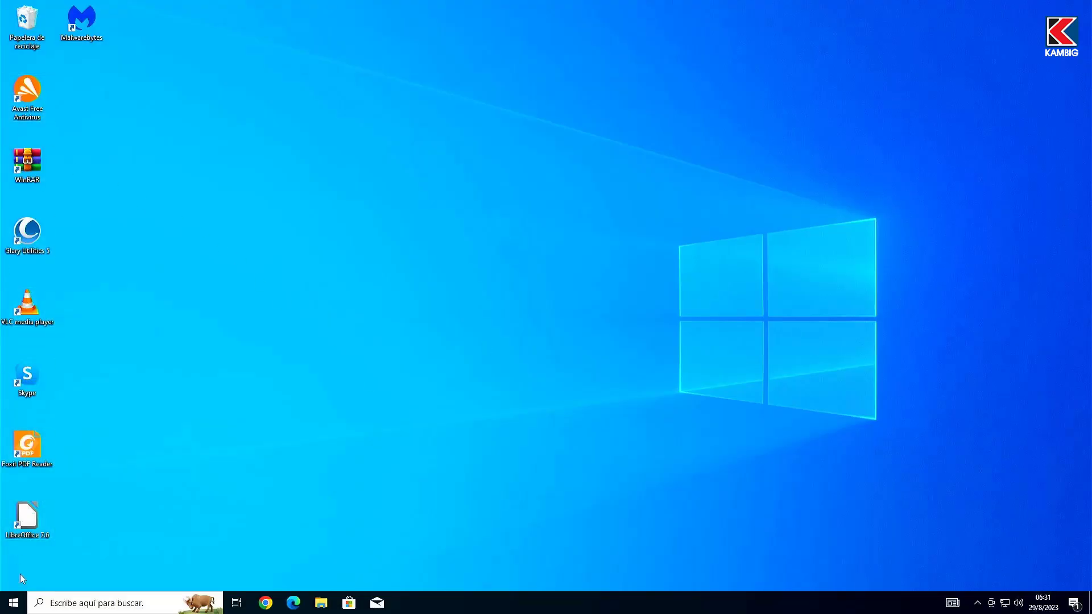
# Open LibreOffice maximised, create a Writer document, dismiss the tip of the day, enlarge the page view and enter "Hola!"
pyautogui.doubleClick(32, 511)
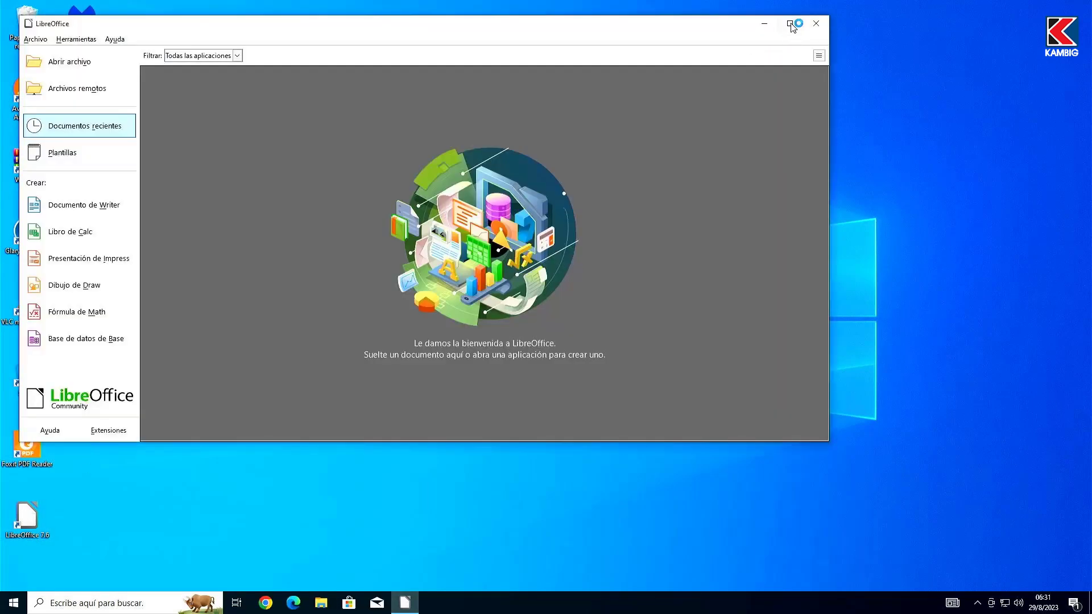
pyautogui.click(790, 23)
pyautogui.click(79, 185)
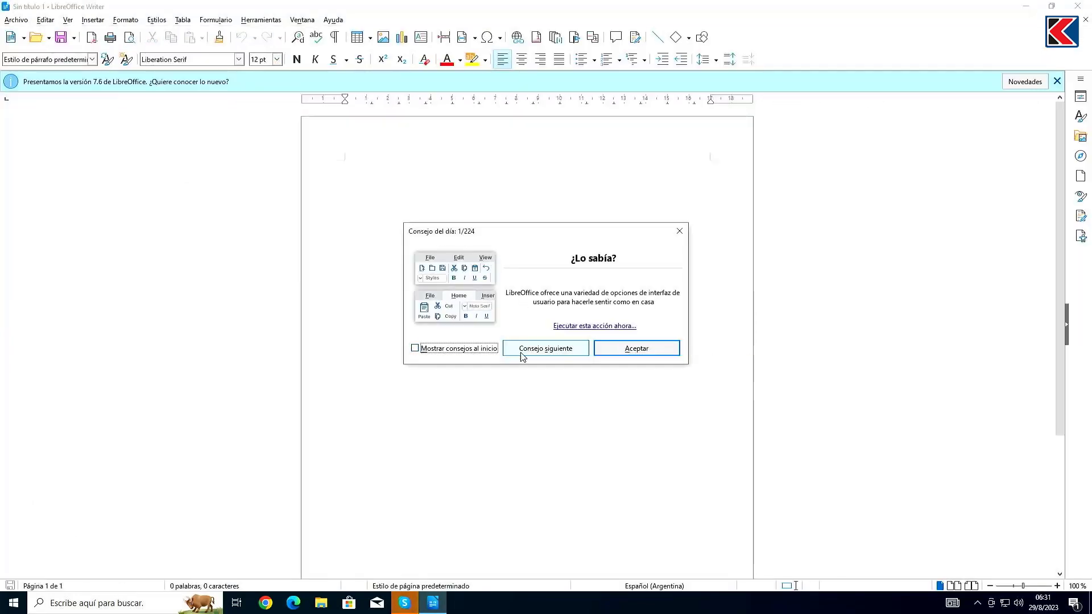
pyautogui.click(629, 349)
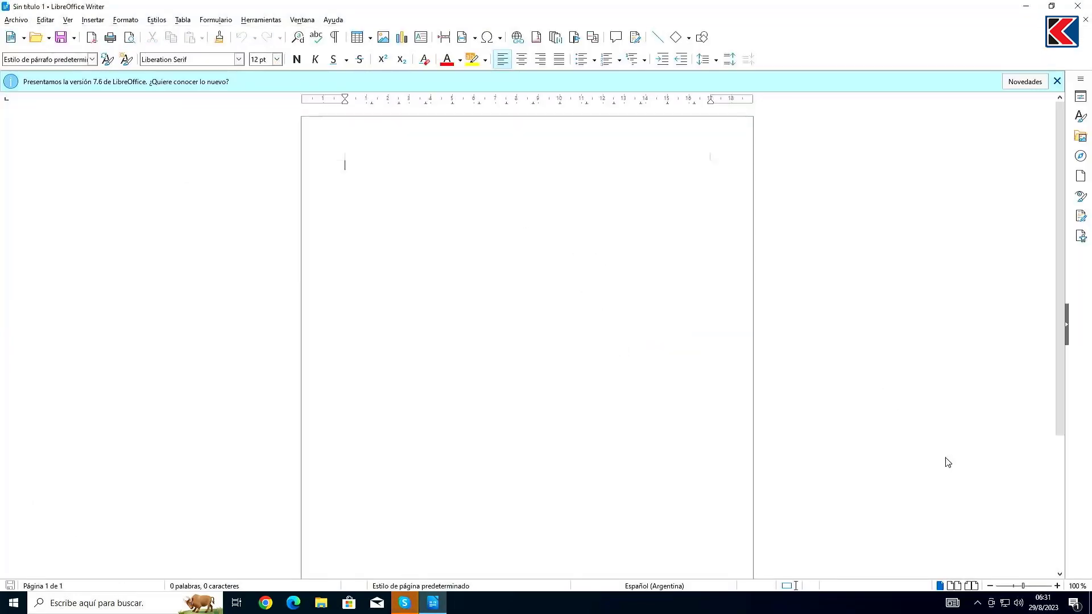
pyautogui.click(1032, 587)
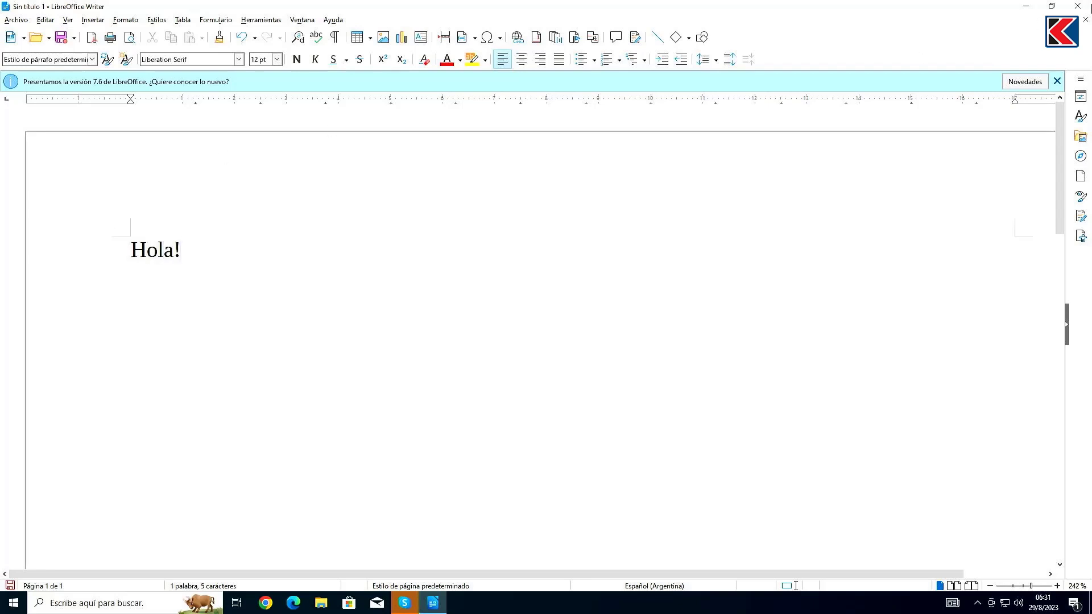
# Close the Writer document, saving it as Prueba in the Documentos folder, and close Skype's welcome window
pyautogui.click(1081, 7)
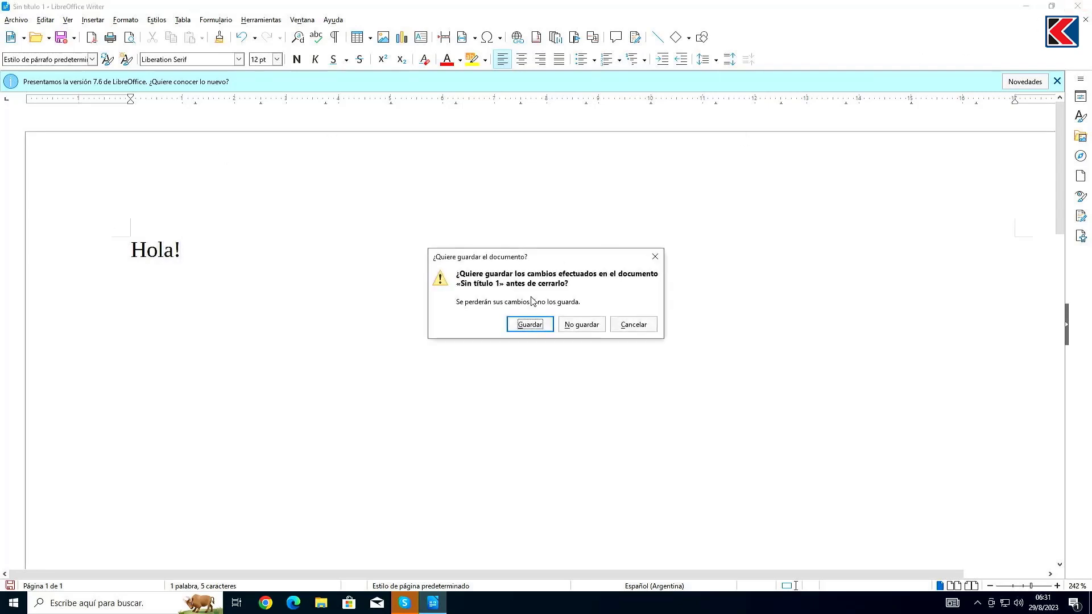
pyautogui.click(514, 327)
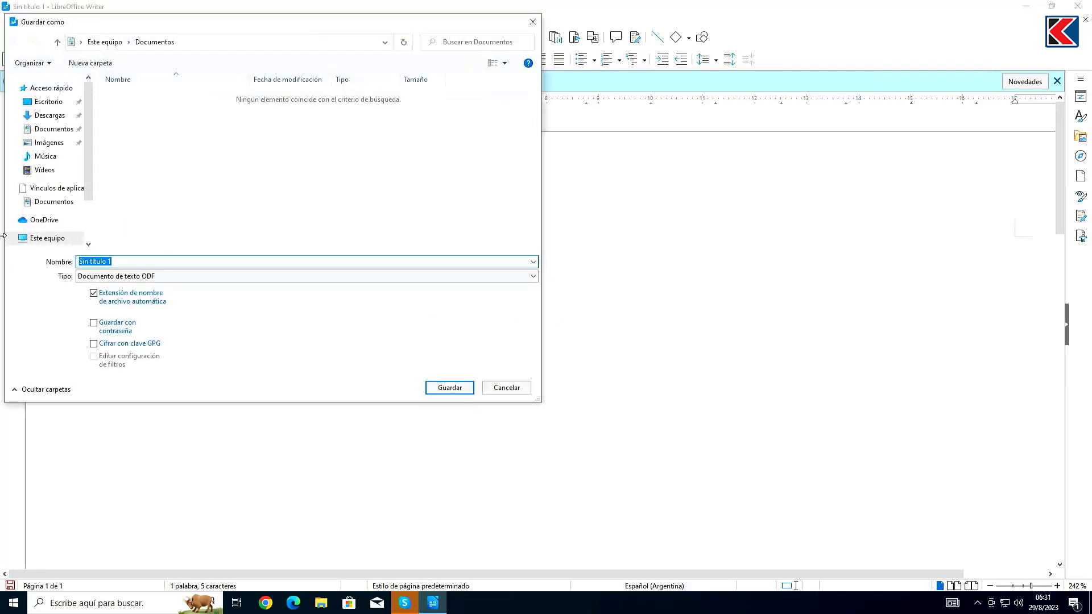
pyautogui.click(51, 130)
pyautogui.click(122, 262)
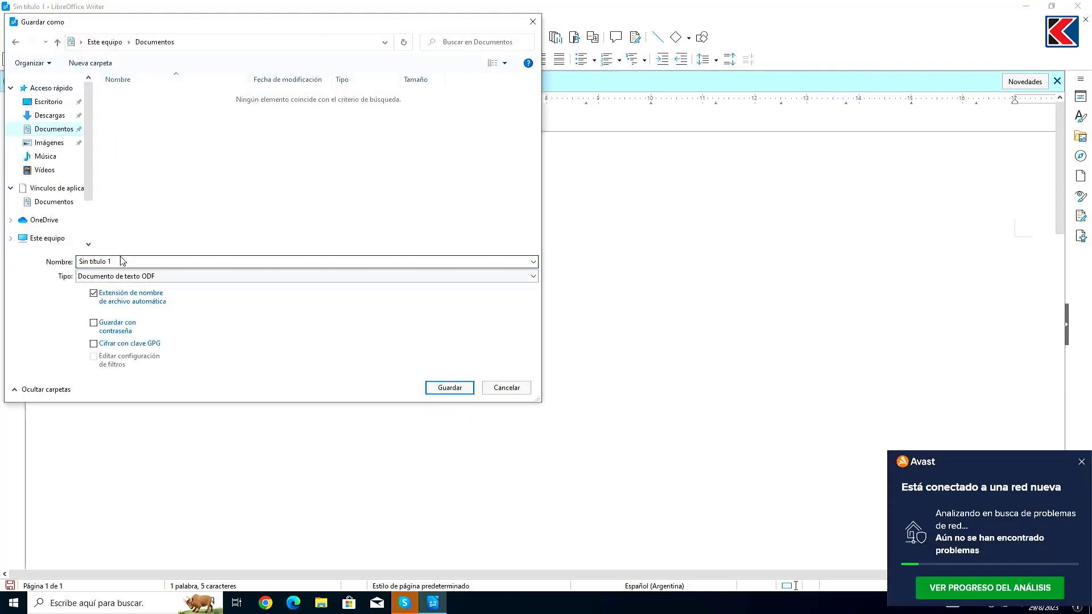
pyautogui.hotkey('ctrl', 'a')
pyautogui.write('Prue')
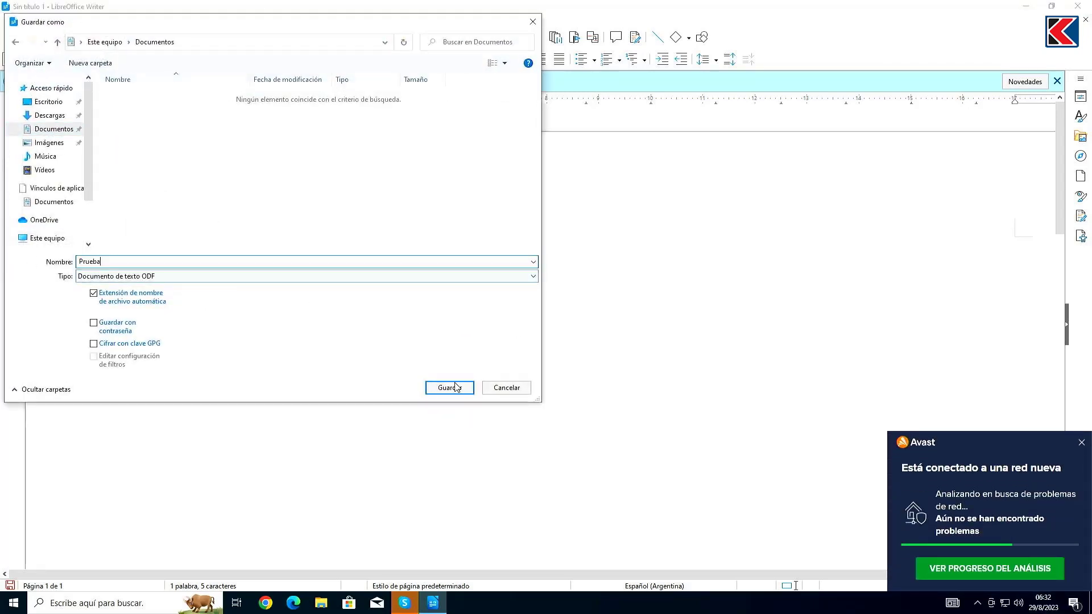
pyautogui.click(450, 387)
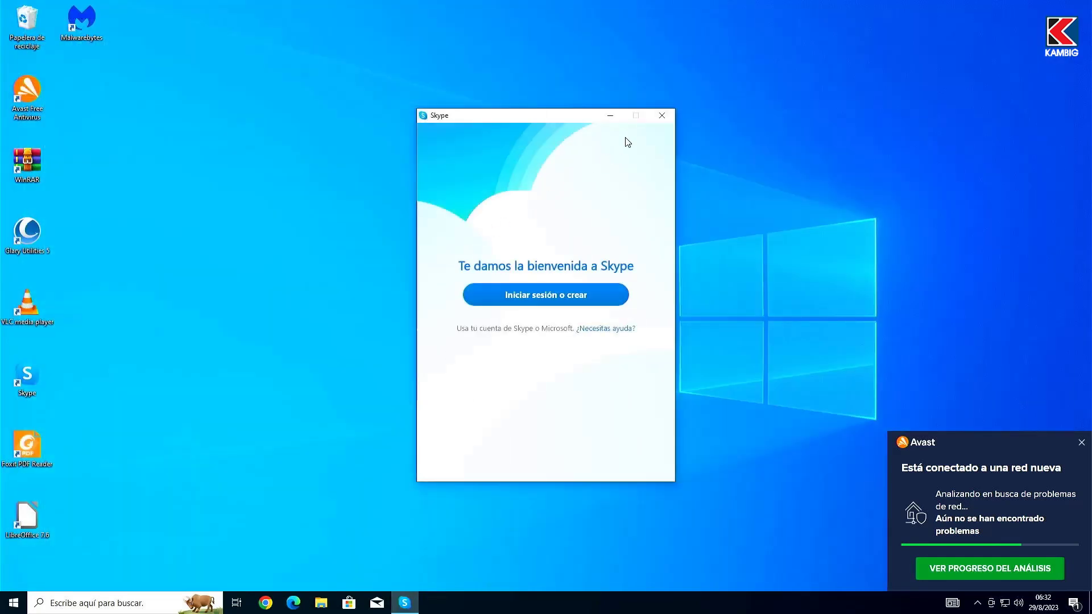
pyautogui.click(661, 116)
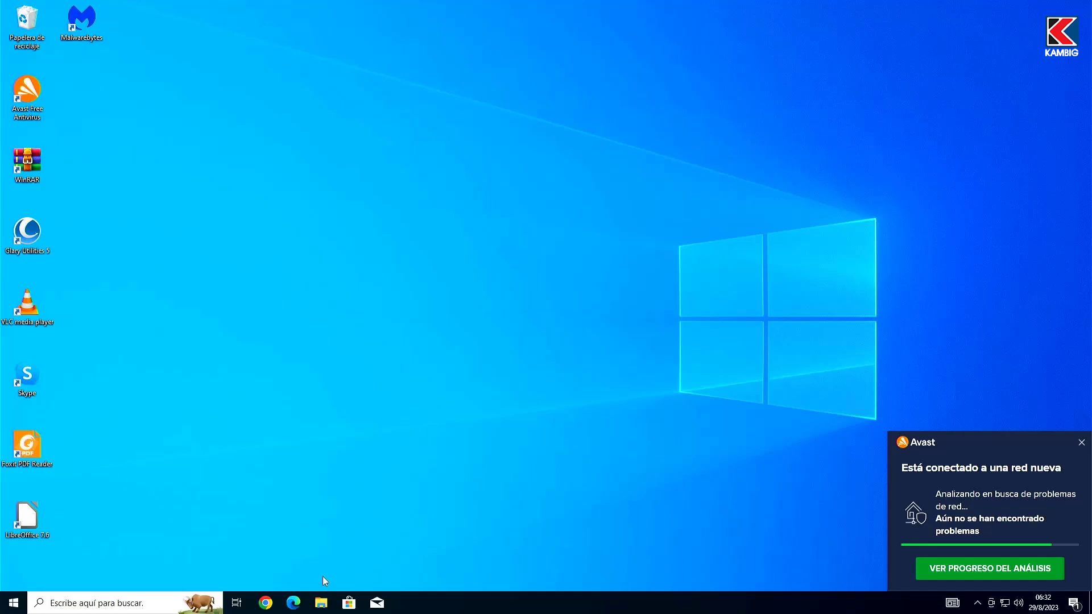
# Open YouTube in a maximised Chrome window and play the video about the cost of a huge advertisement in New York
pyautogui.click(265, 602)
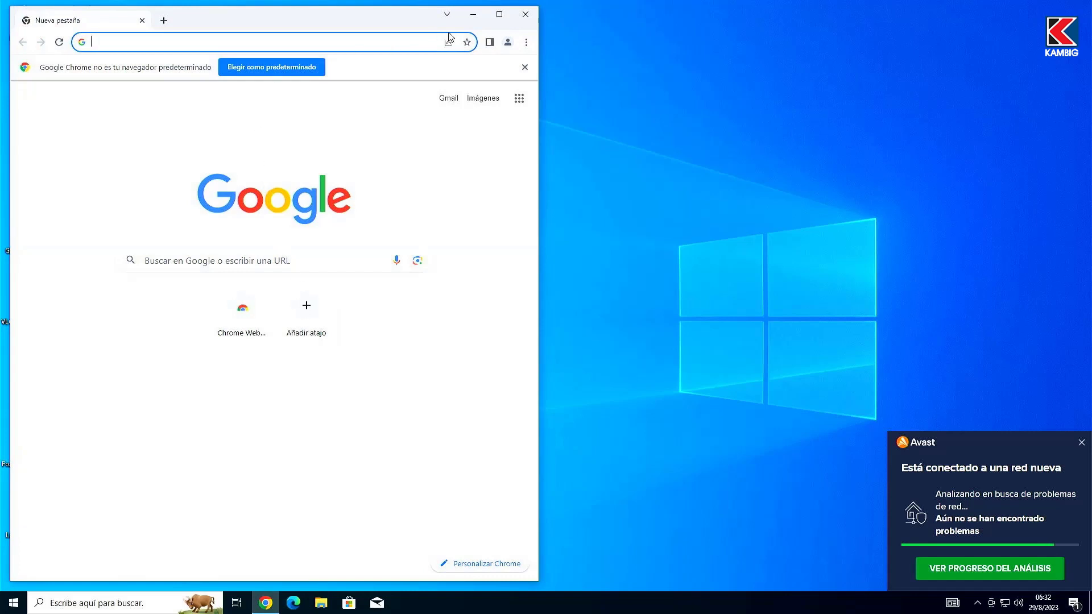
pyautogui.click(500, 14)
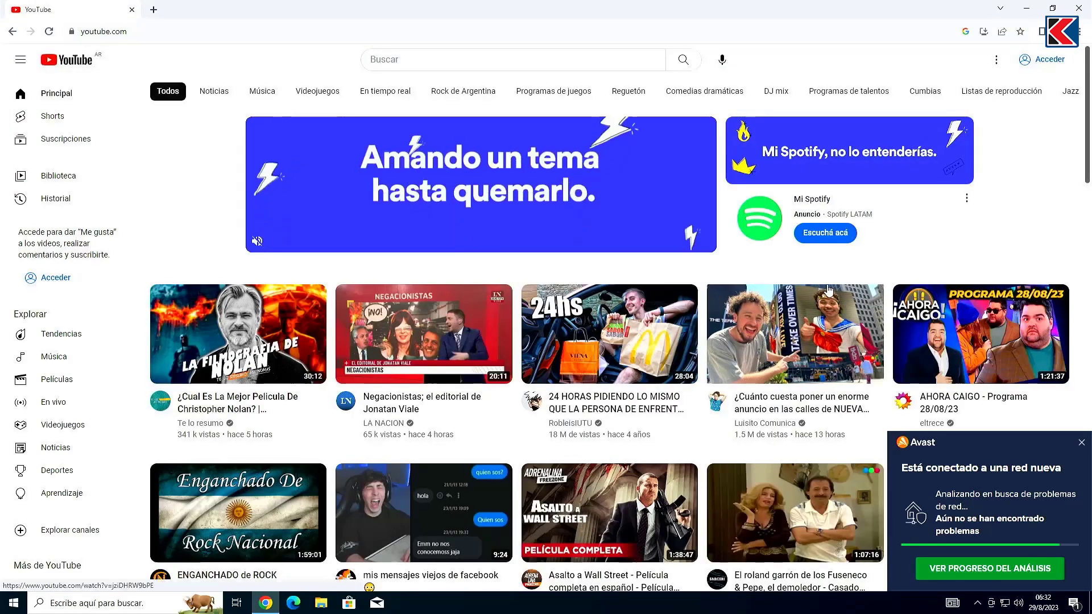
pyautogui.click(828, 291)
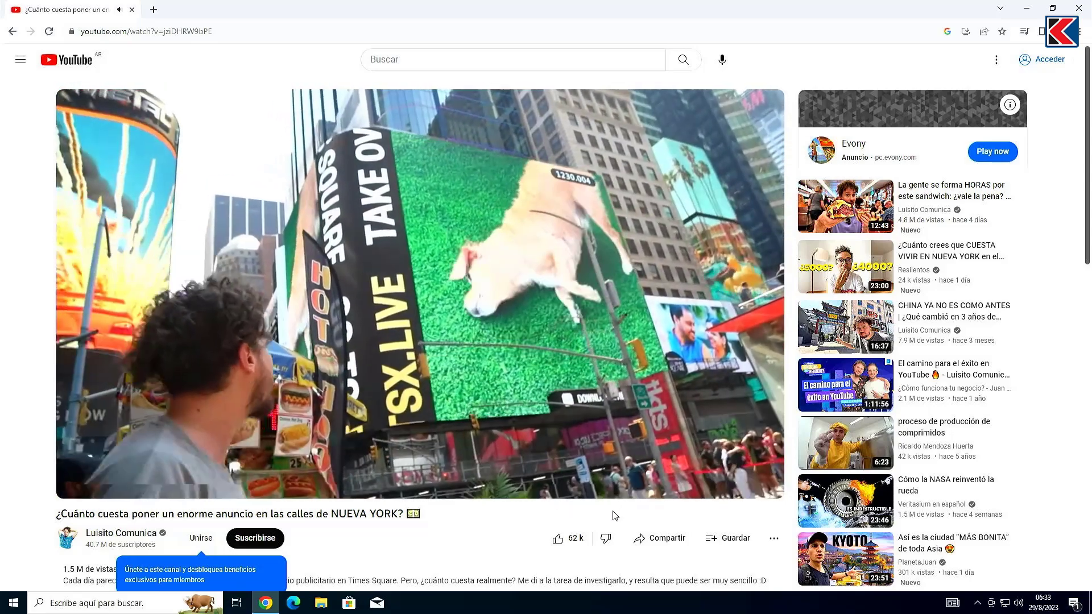
# Manually select a playback quality for the playing YouTube video
pyautogui.click(682, 485)
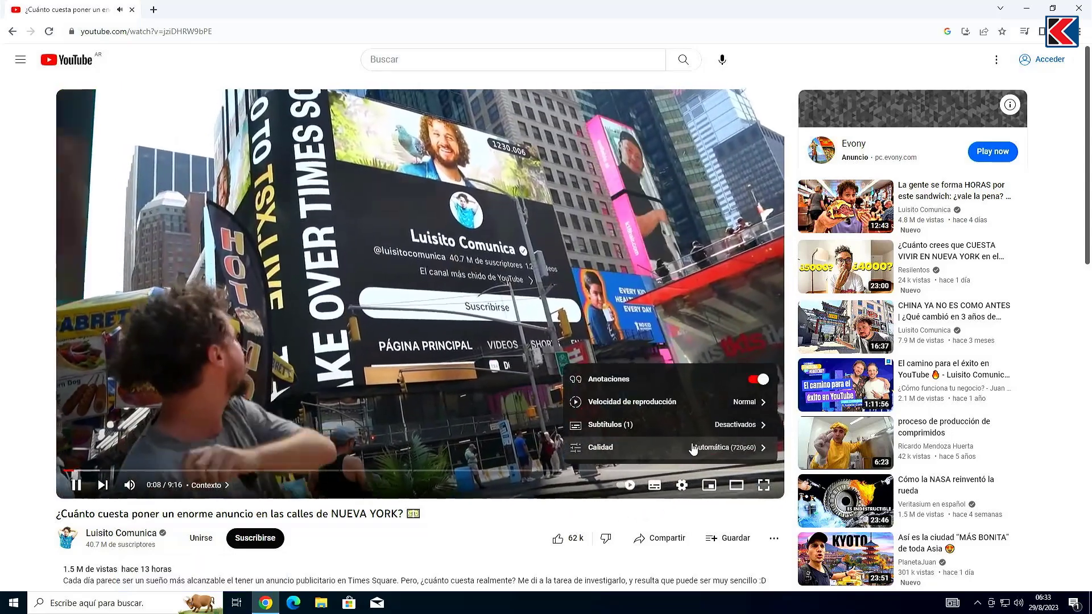
pyautogui.click(692, 449)
pyautogui.click(677, 312)
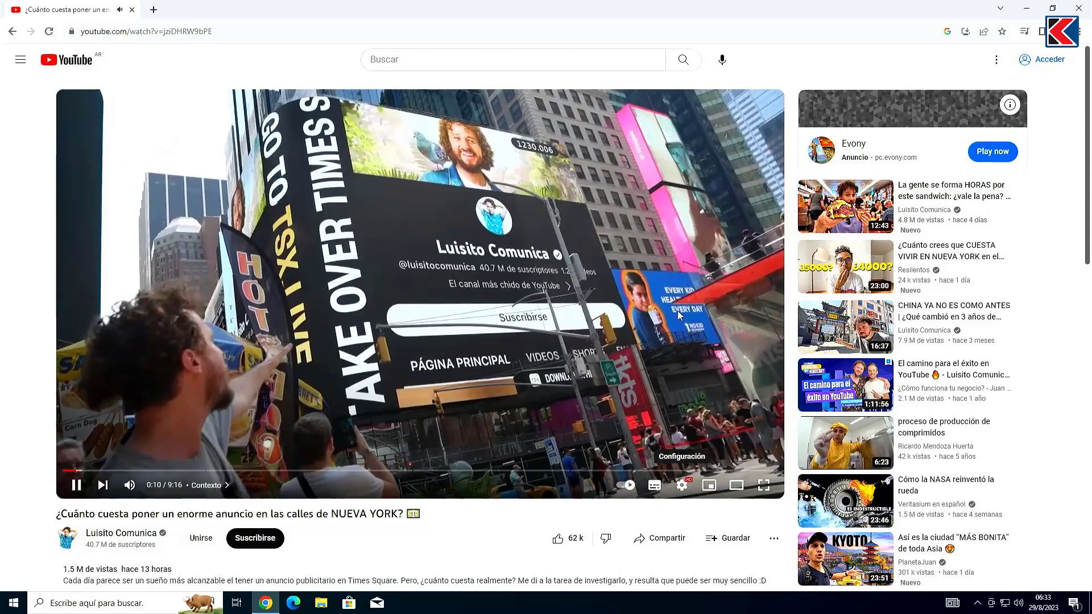
# Examine the running processes and the CPU and memory performance in a maximised, detailed Task Manager, then close it
pyautogui.hotkey('ctrl', 'shift', 'Escape')
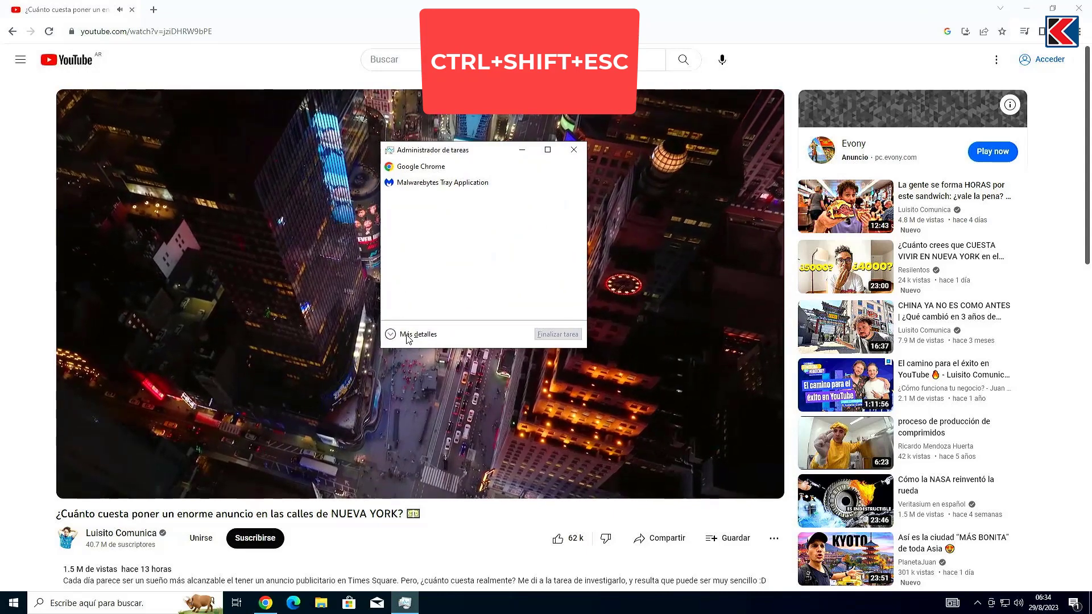
pyautogui.click(417, 334)
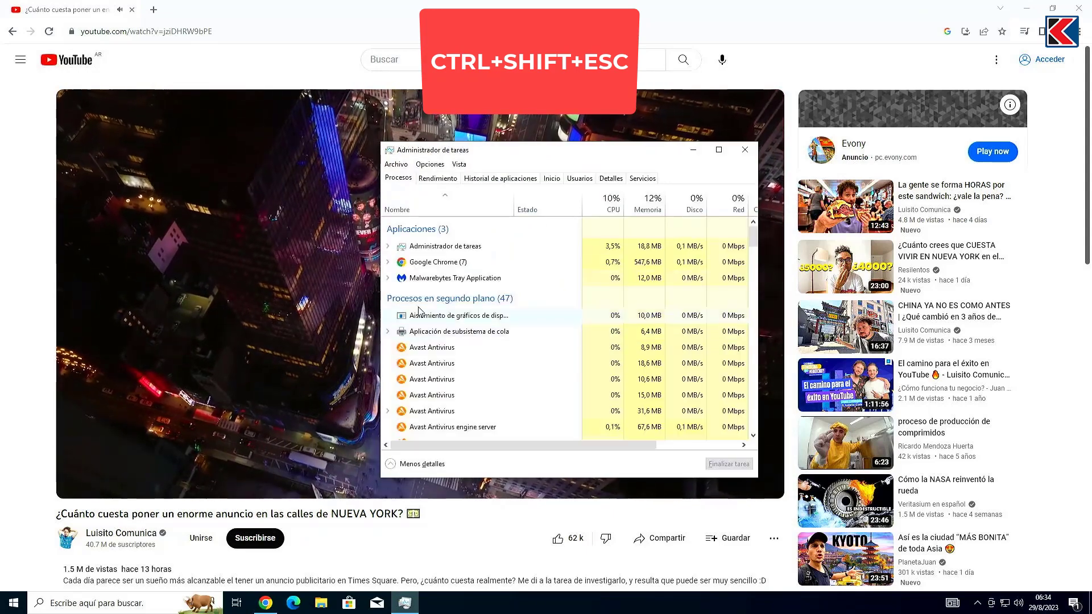
pyautogui.click(719, 150)
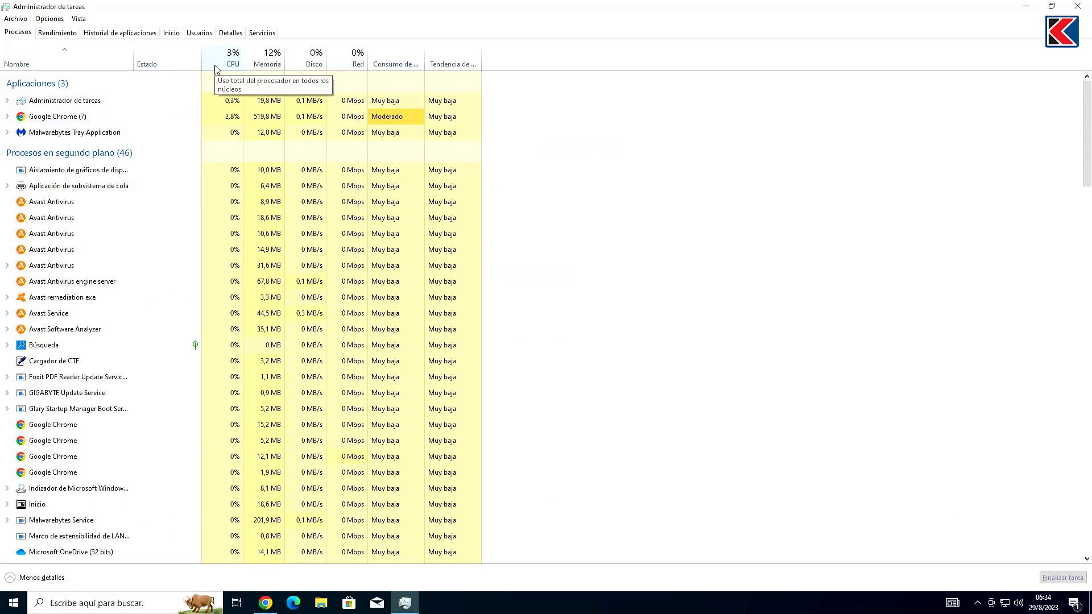
pyautogui.click(57, 32)
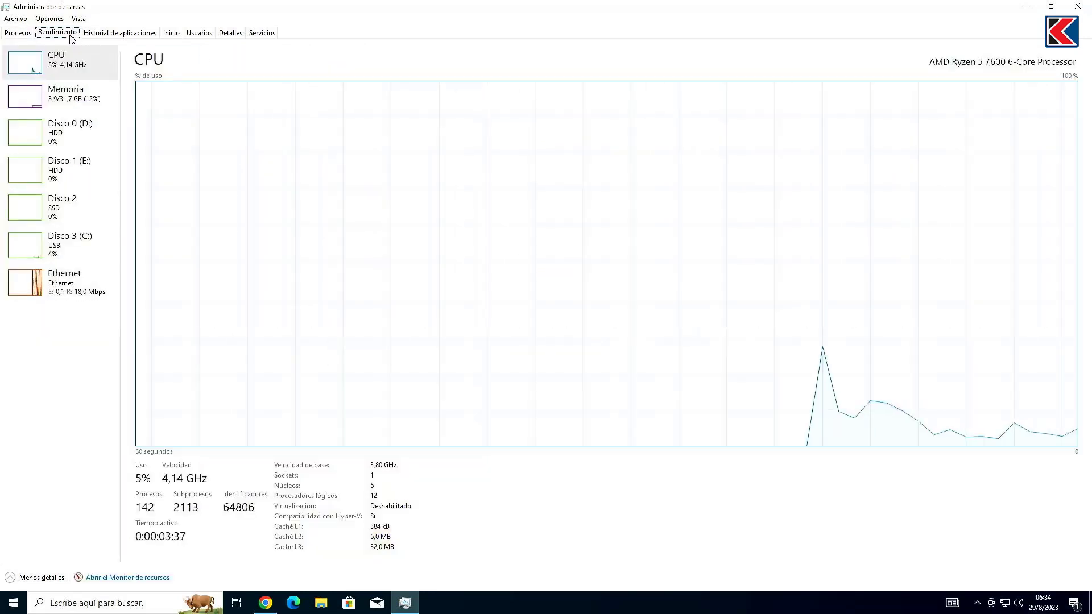
pyautogui.click(71, 104)
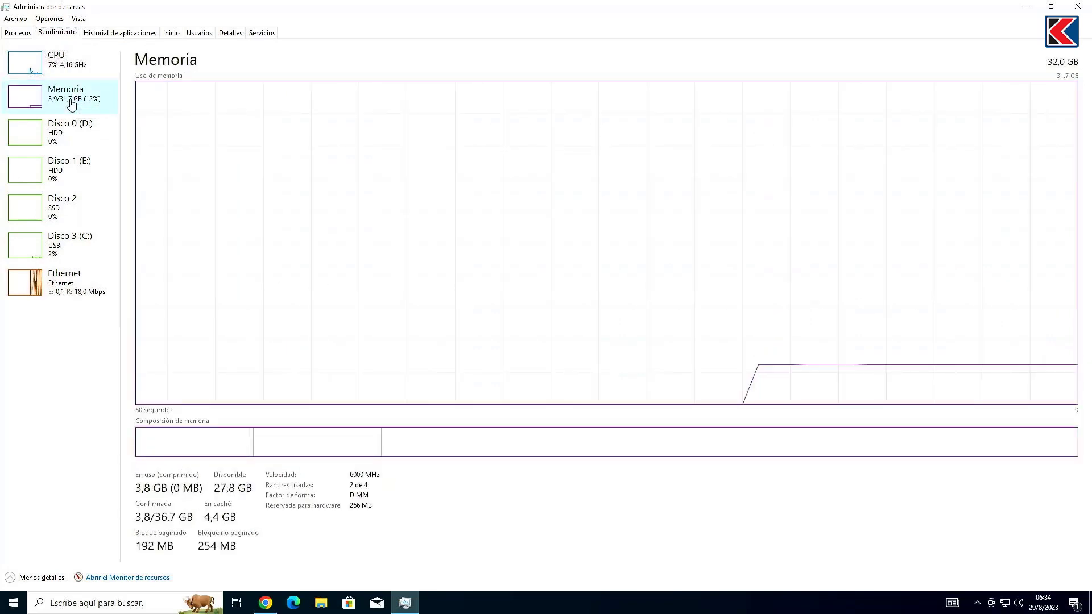
pyautogui.hotkey('alt', 'F4')
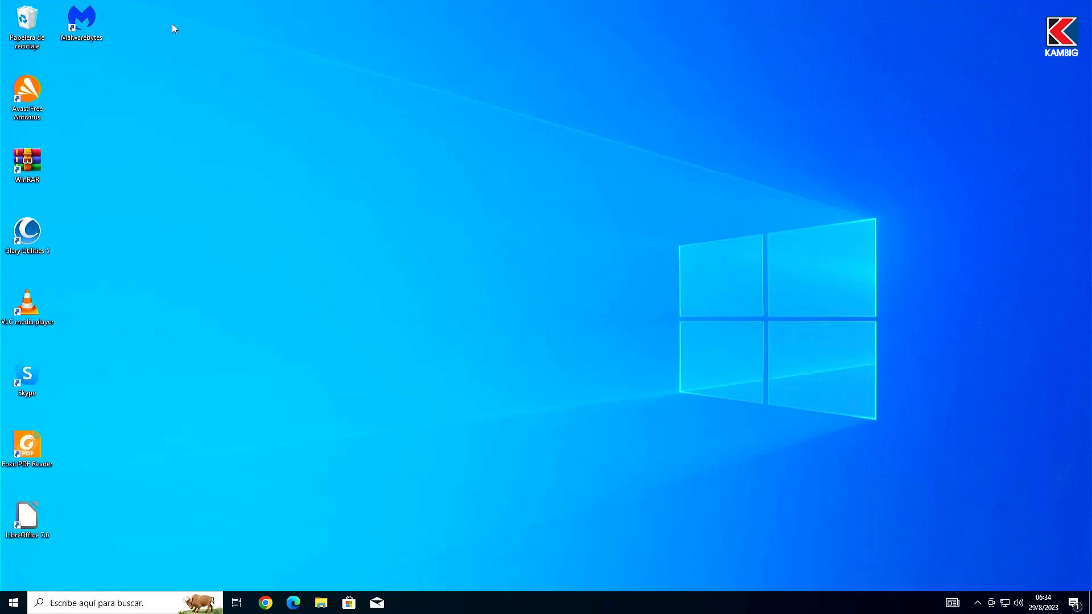
# Open Windows' privacy settings and review the general, voice, handwriting, location, camera, voice activation, notification and account information permissions
pyautogui.click(12, 606)
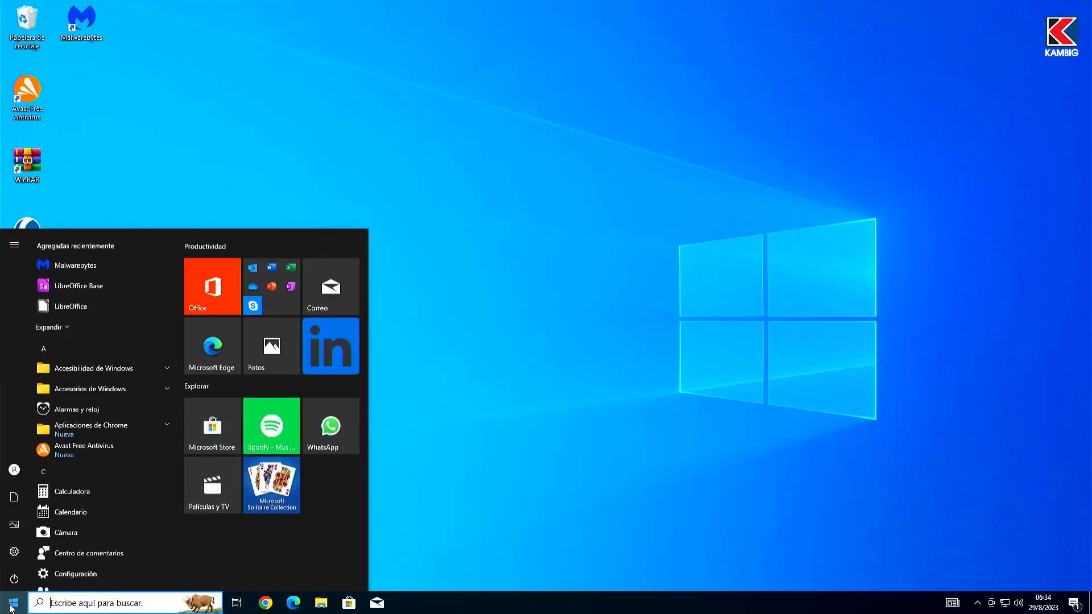
pyautogui.click(56, 572)
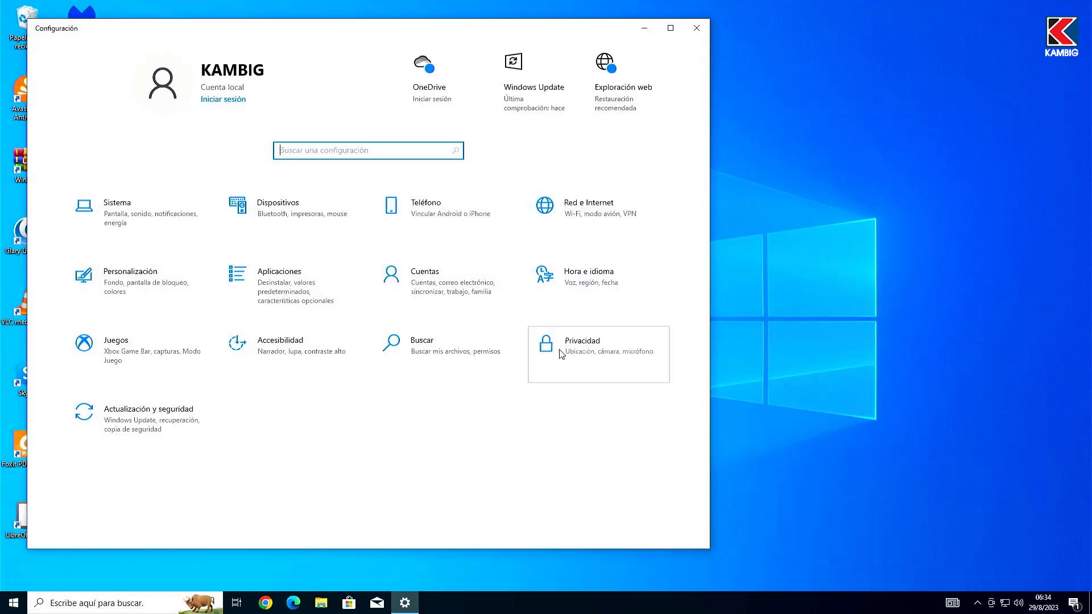
pyautogui.click(562, 354)
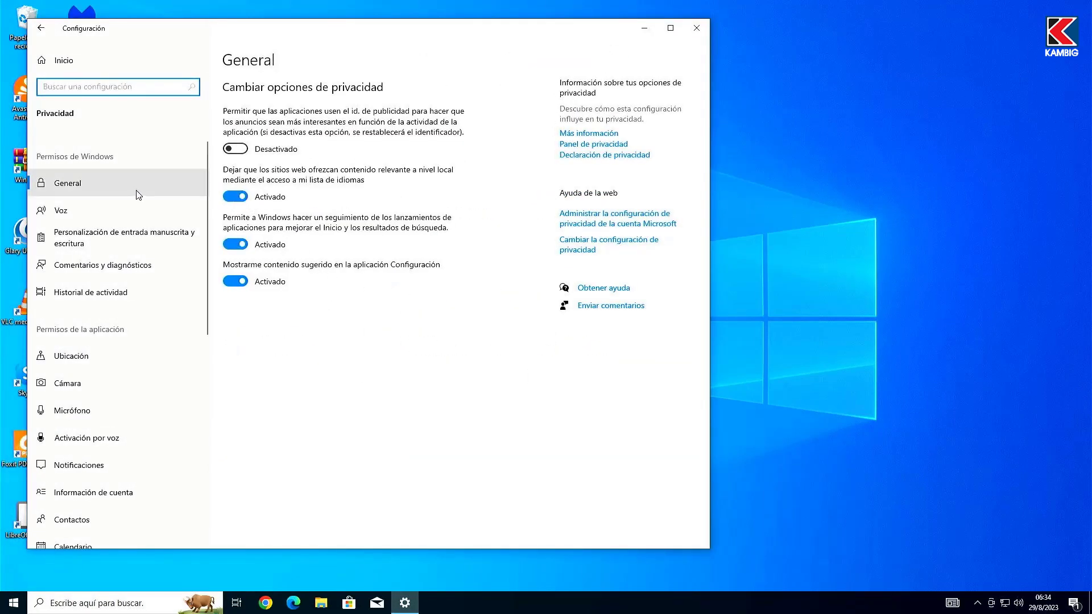
pyautogui.click(83, 203)
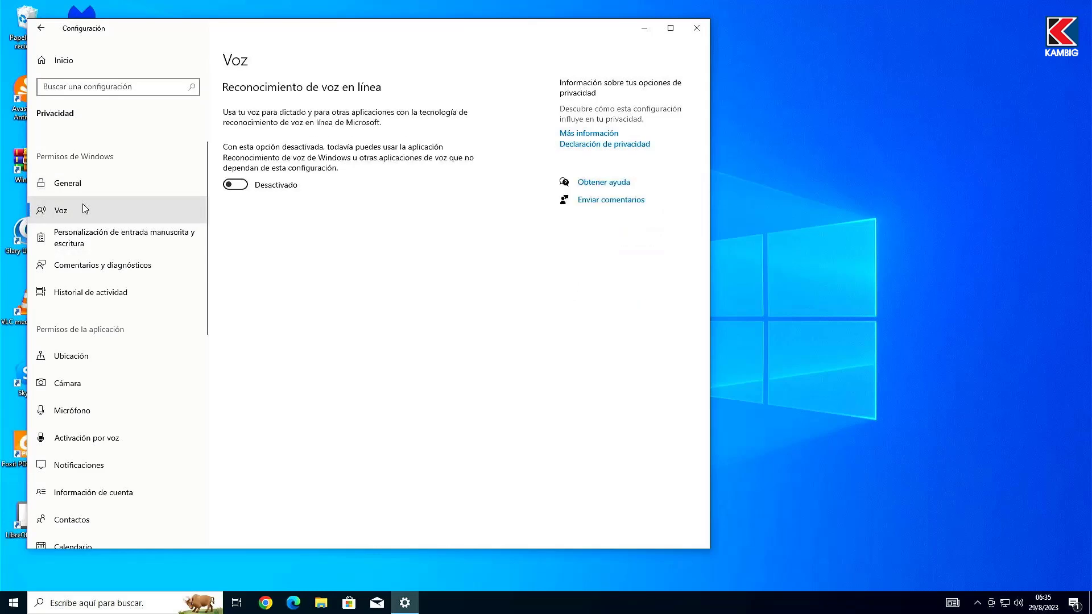
pyautogui.click(108, 238)
pyautogui.click(64, 357)
pyautogui.scroll(-2, 221, 301)
pyautogui.click(67, 383)
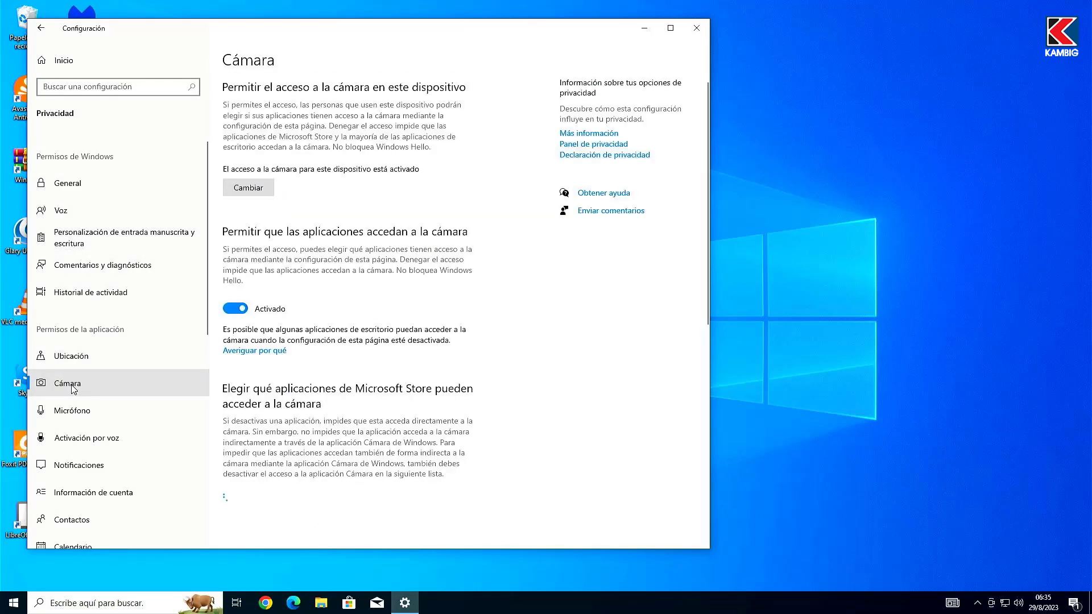
pyautogui.click(86, 438)
pyautogui.click(79, 464)
pyautogui.scroll(-2, 110, 470)
pyautogui.click(94, 367)
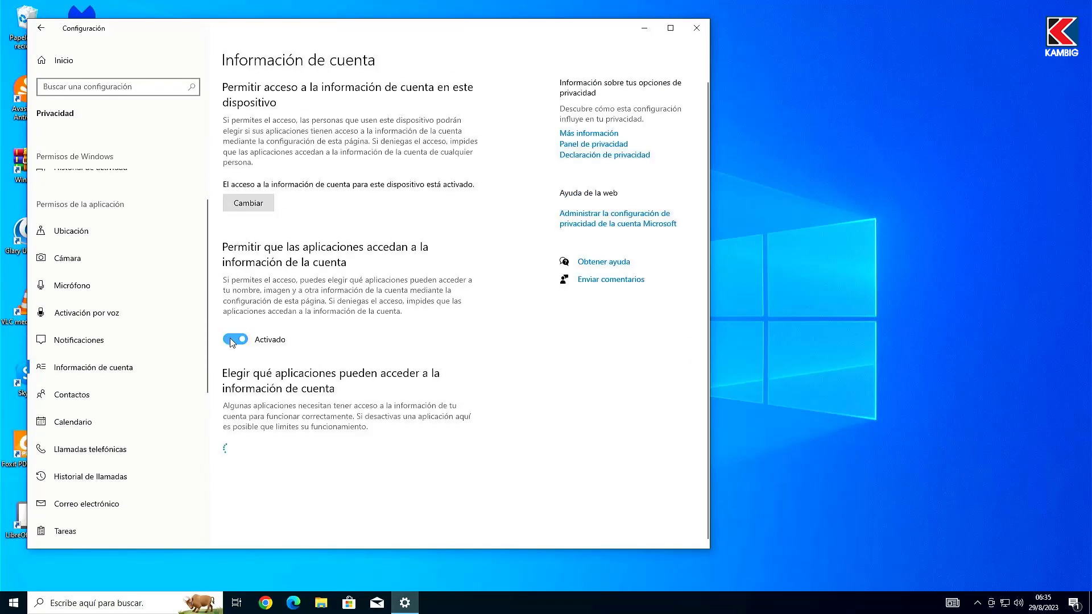
# Review the app permissions for contacts, calendar, phone calls, call history, email, tasks, messaging, radios and other devices
pyautogui.click(71, 395)
pyautogui.click(72, 422)
pyautogui.scroll(-1, 142, 405)
pyautogui.click(91, 386)
pyautogui.scroll(-1, 114, 387)
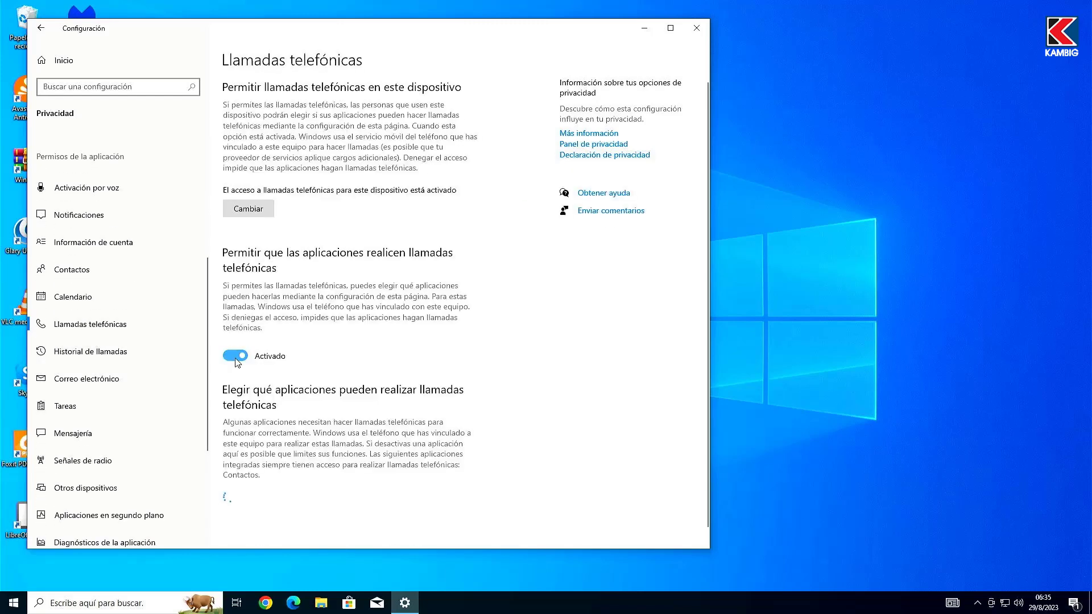
pyautogui.click(91, 351)
pyautogui.click(87, 379)
pyautogui.click(65, 406)
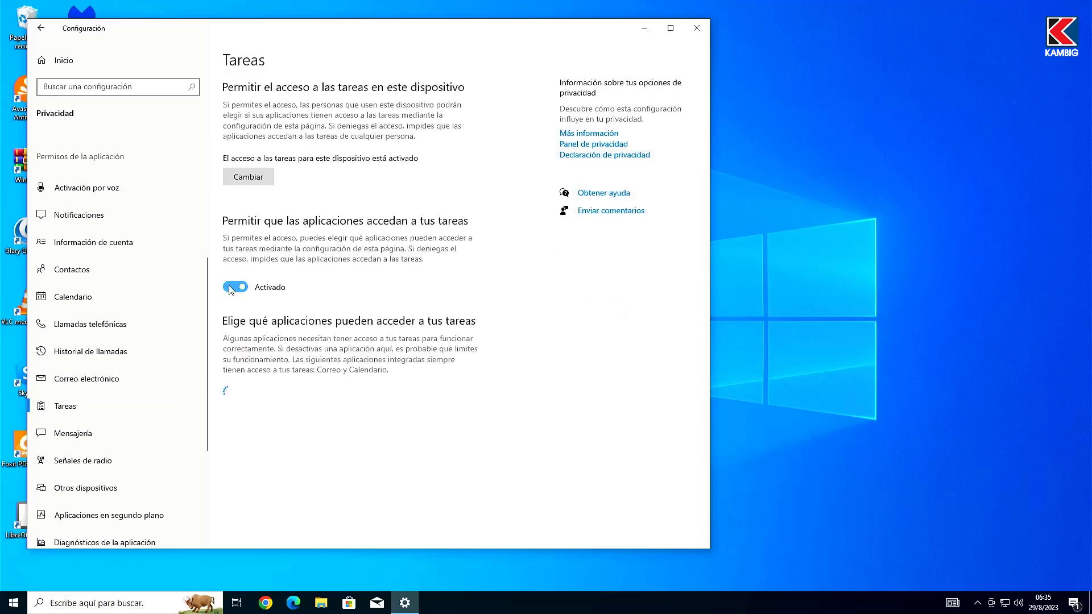
pyautogui.click(73, 434)
pyautogui.click(83, 461)
pyautogui.scroll(-1, 152, 472)
pyautogui.click(114, 364)
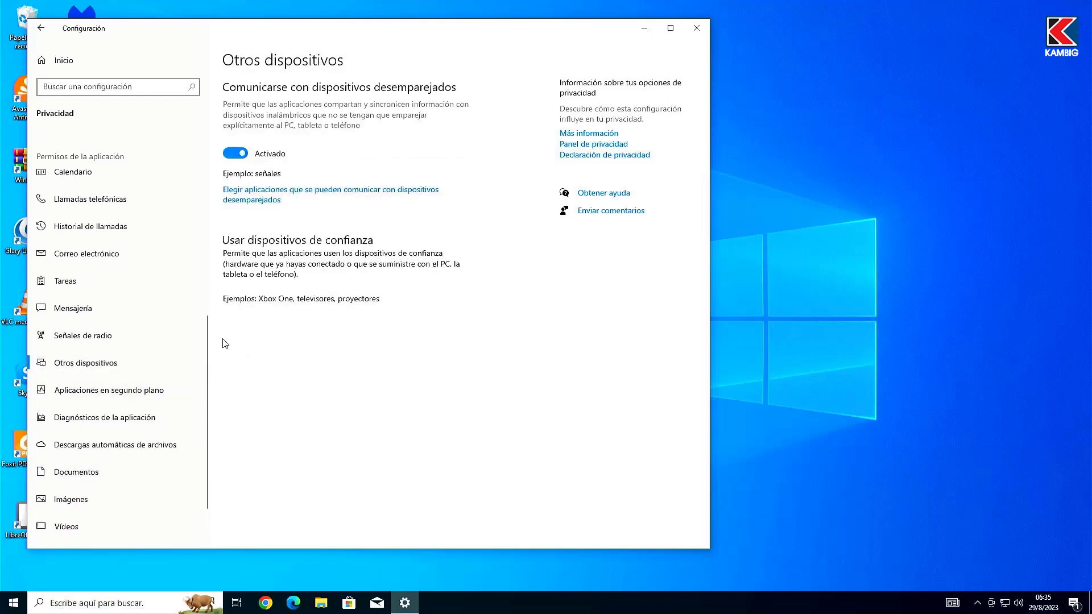
# Turn off the permission for apps to run in the background
pyautogui.click(108, 390)
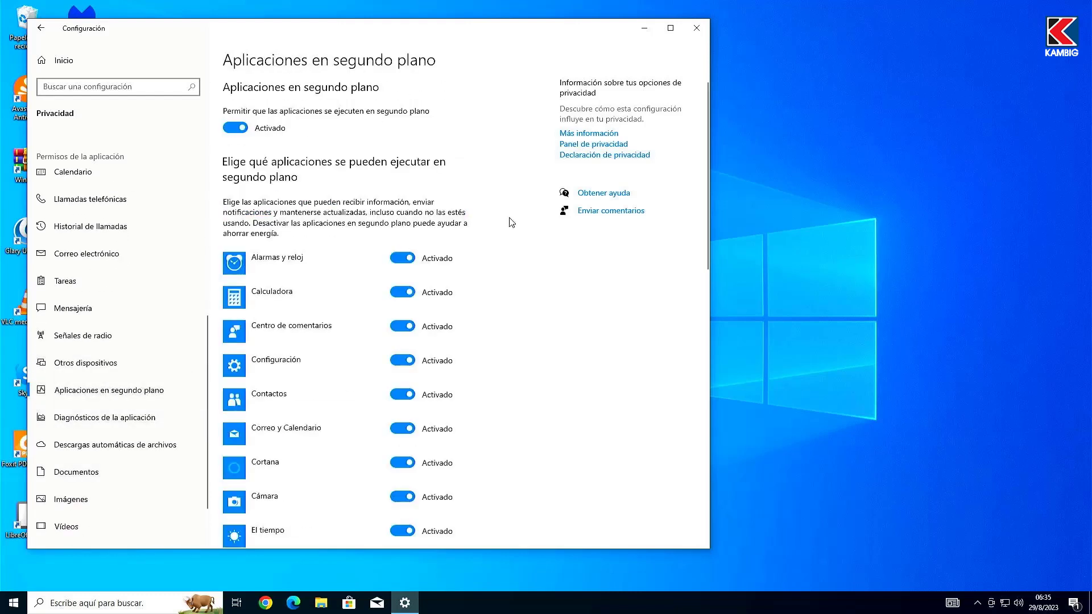
pyautogui.click(228, 129)
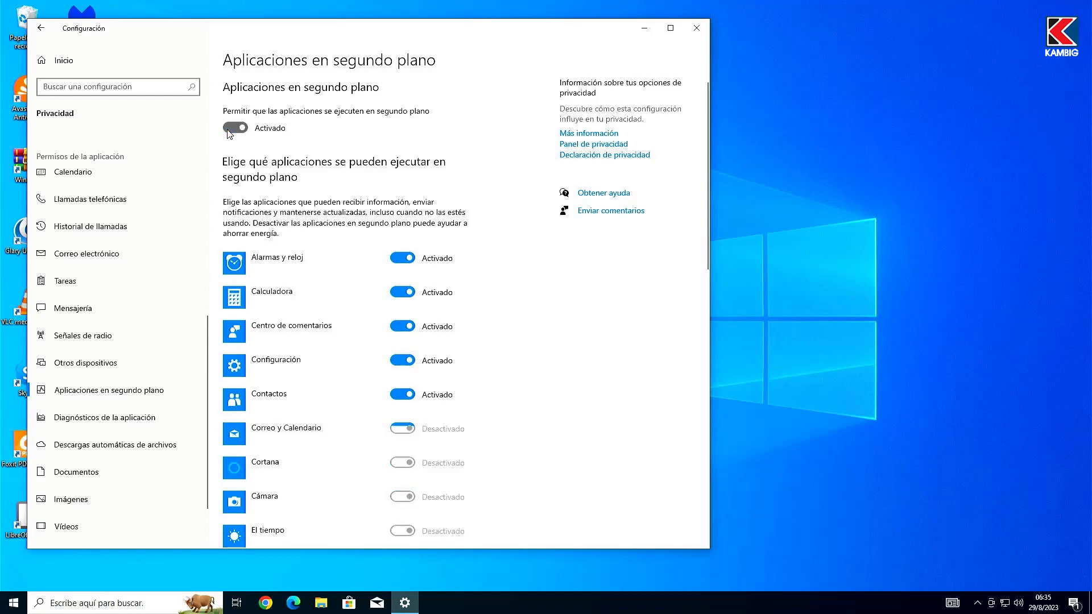
# Review the privacy permissions for app diagnostics, automatic file downloads, documents, pictures and videos
pyautogui.click(105, 417)
pyautogui.scroll(-1, 114, 444)
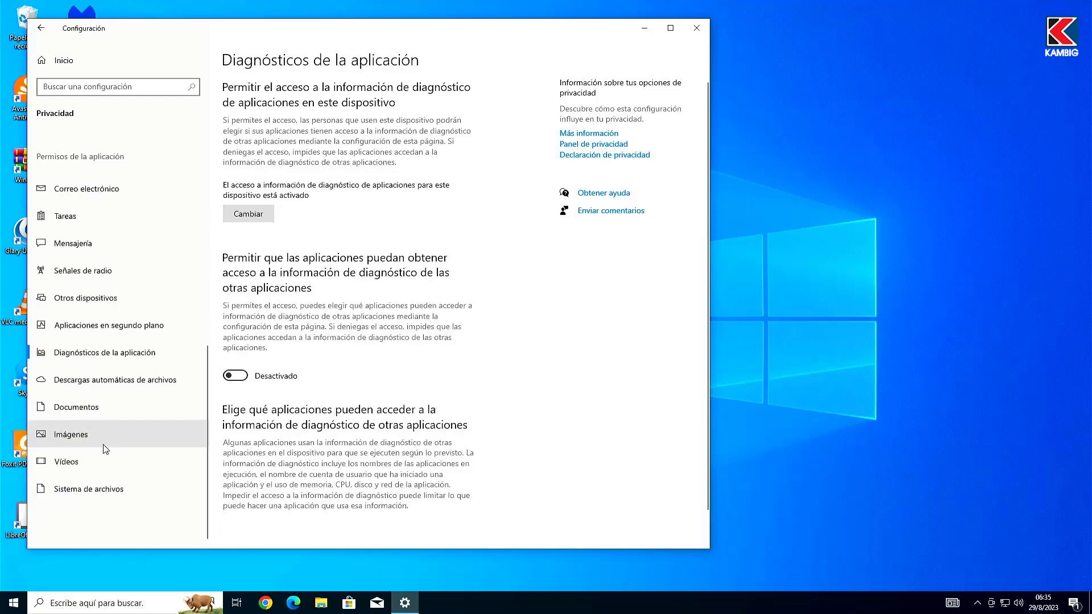
pyautogui.click(111, 382)
pyautogui.click(76, 406)
pyautogui.press('Down')
pyautogui.press('Down')
pyautogui.press('Down')
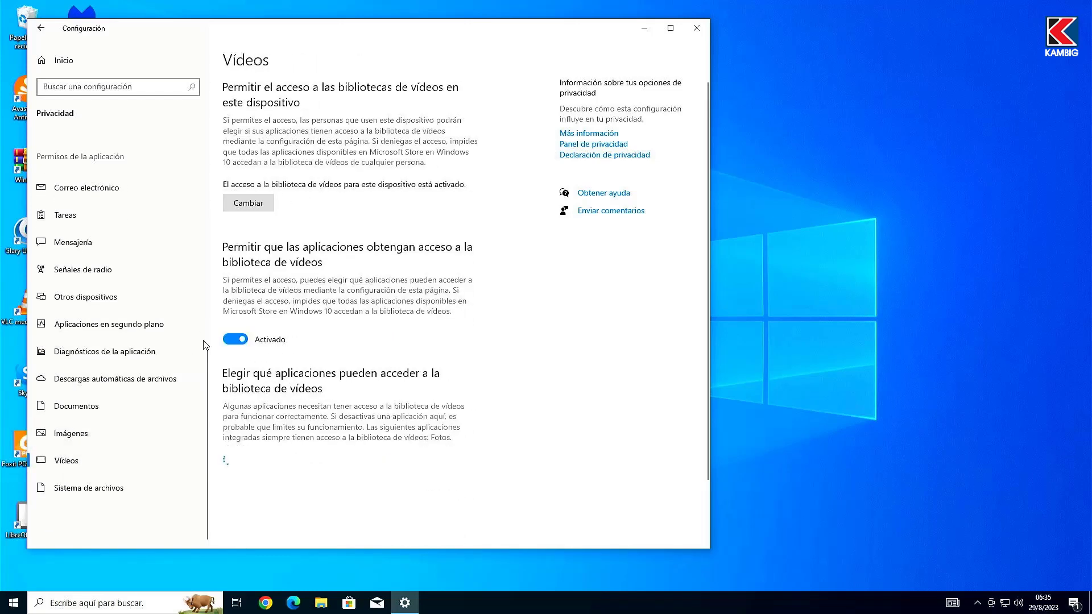
# Finish reviewing the app permissions in the privacy settings and close the settings window
pyautogui.click(234, 350)
pyautogui.scroll(3, 171, 370)
pyautogui.hotkey('alt', 'F4')
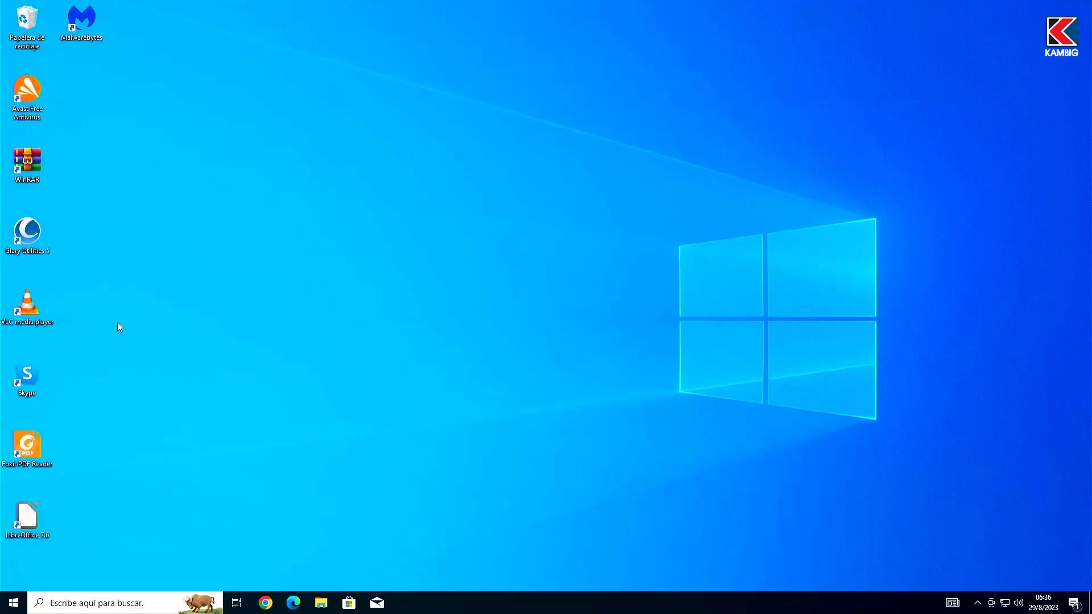
# Open the desktop personalization settings and try the underwater swimmer and grey rock-face pictures as the background
pyautogui.rightClick(478, 243)
pyautogui.click(519, 351)
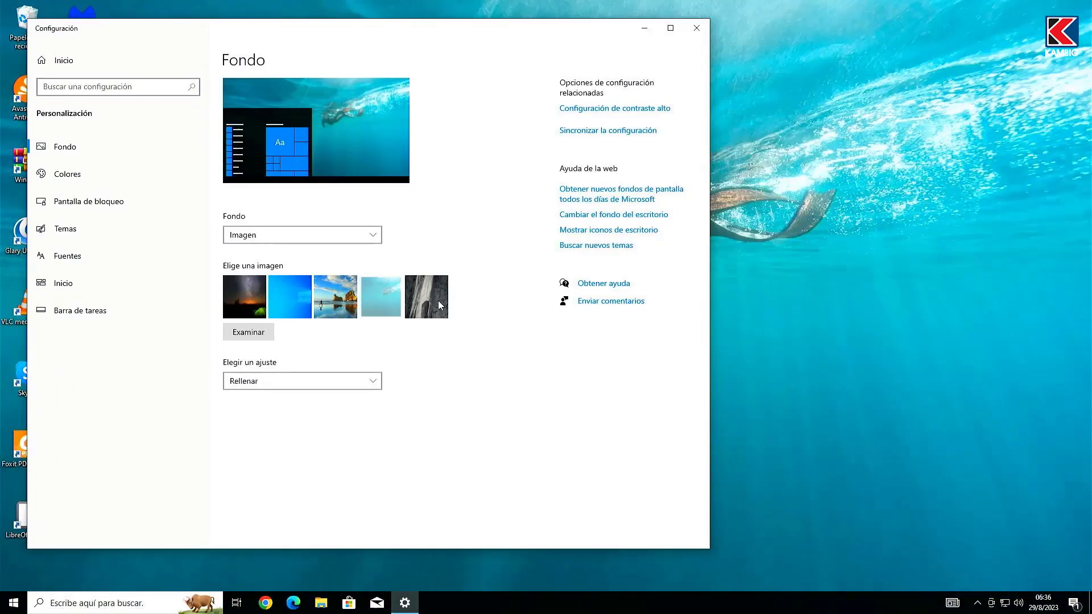
pyautogui.click(438, 301)
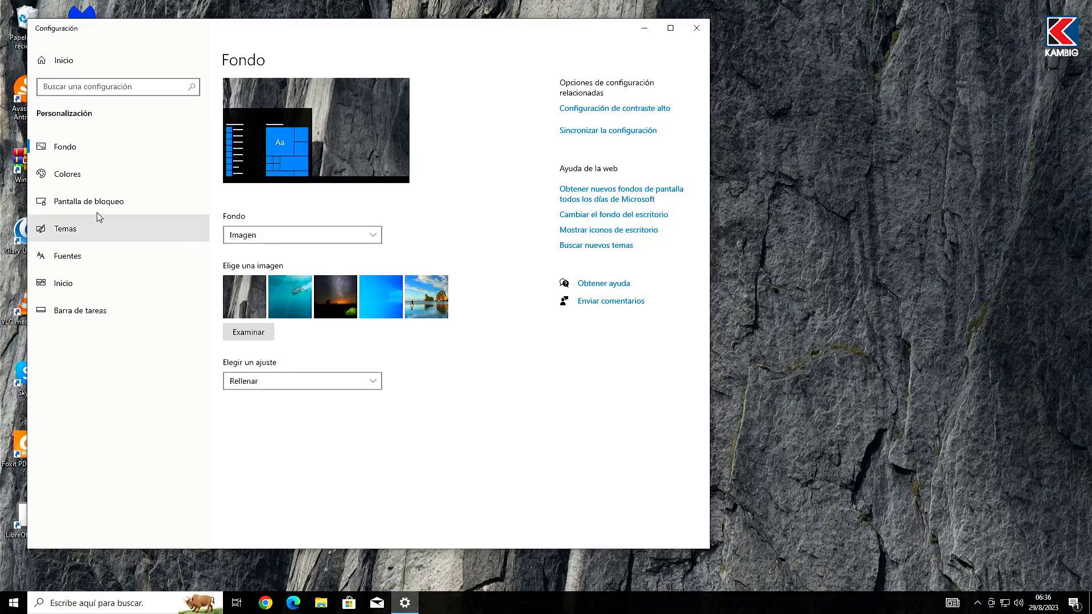
# Apply the Windows theme with the blue Windows logo wallpaper and close the personalization settings
pyautogui.click(96, 228)
pyautogui.scroll(-1, 231, 352)
pyautogui.click(231, 352)
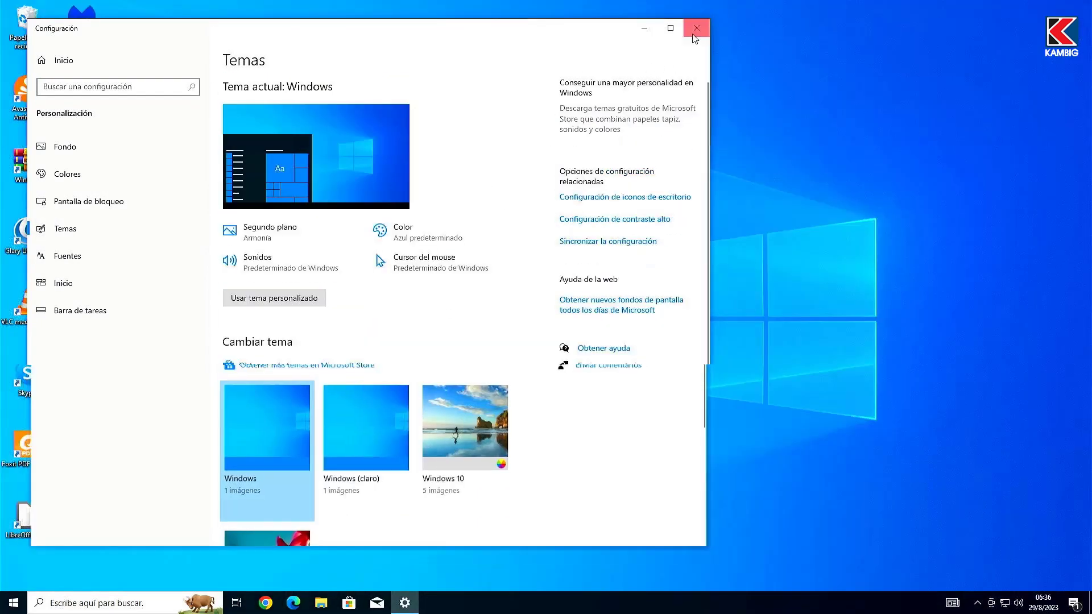
pyautogui.hotkey('alt', 'F4')
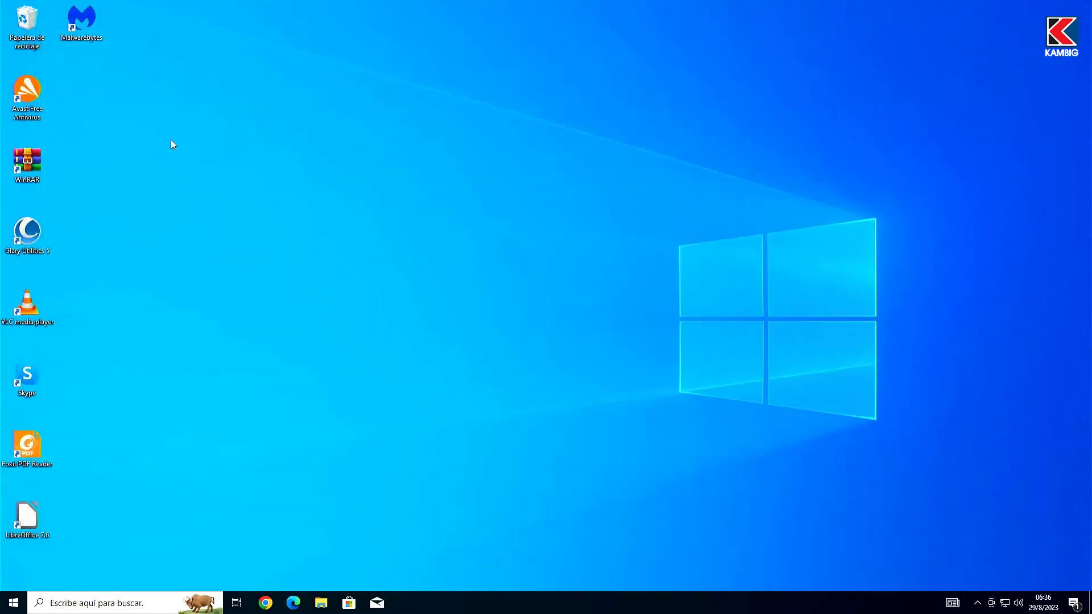
# Shut down the portable Windows computer
pyautogui.click(17, 605)
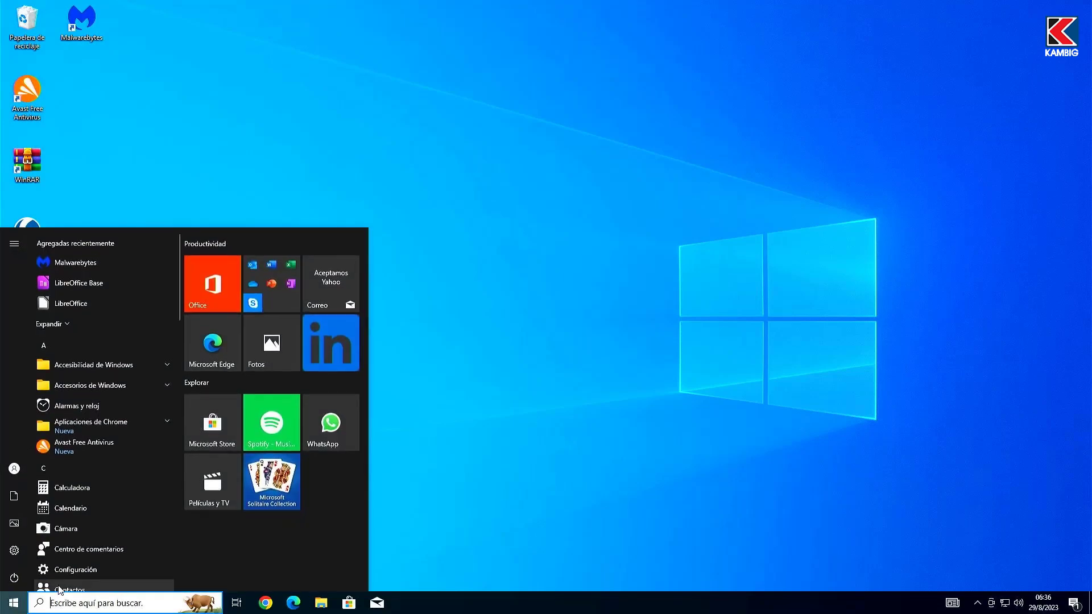
pyautogui.click(13, 584)
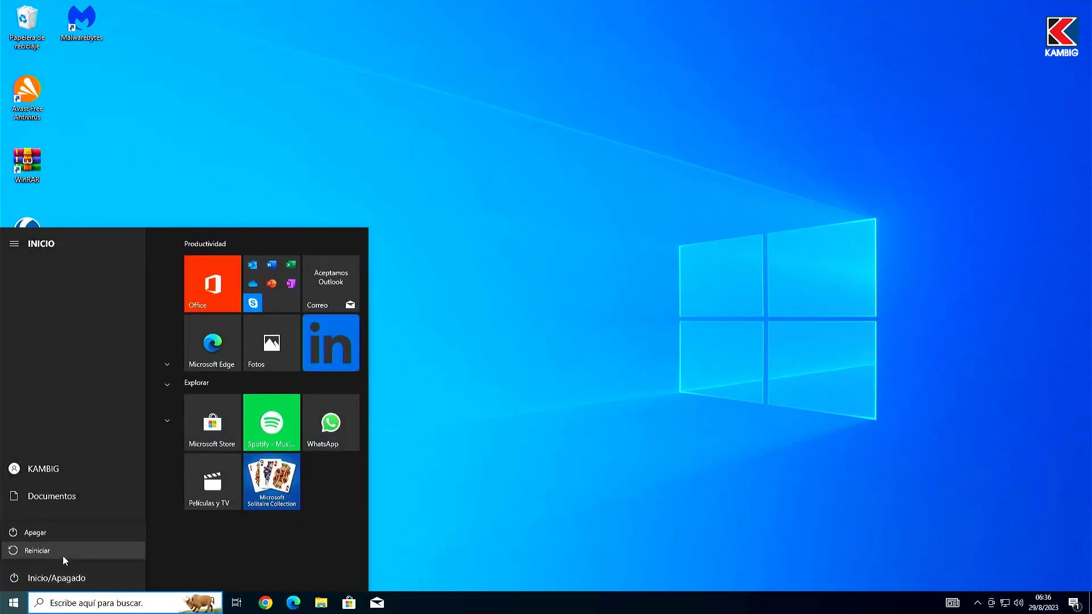
pyautogui.click(47, 535)
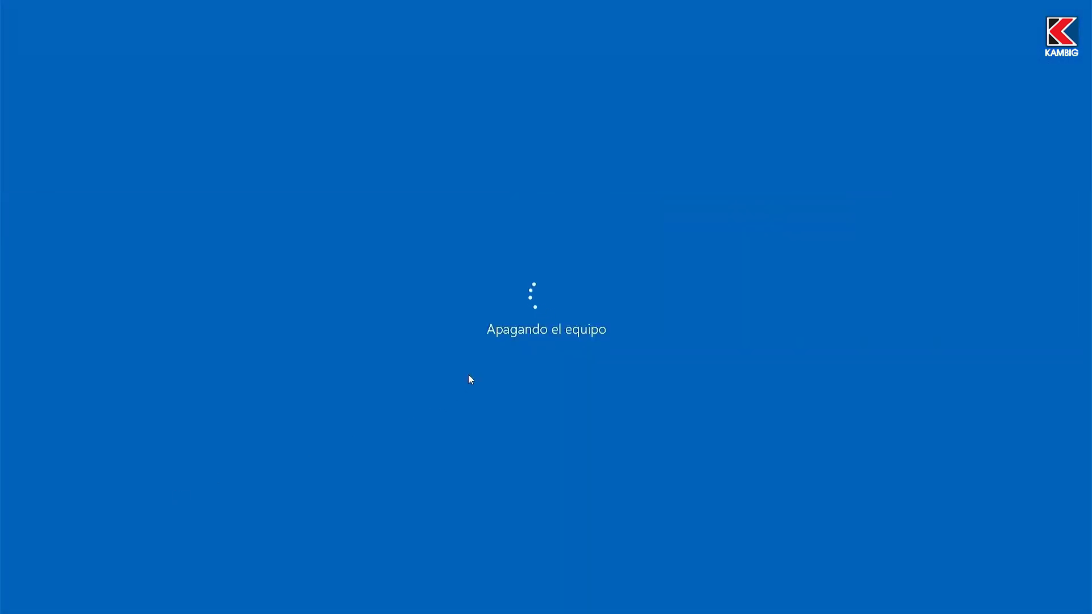